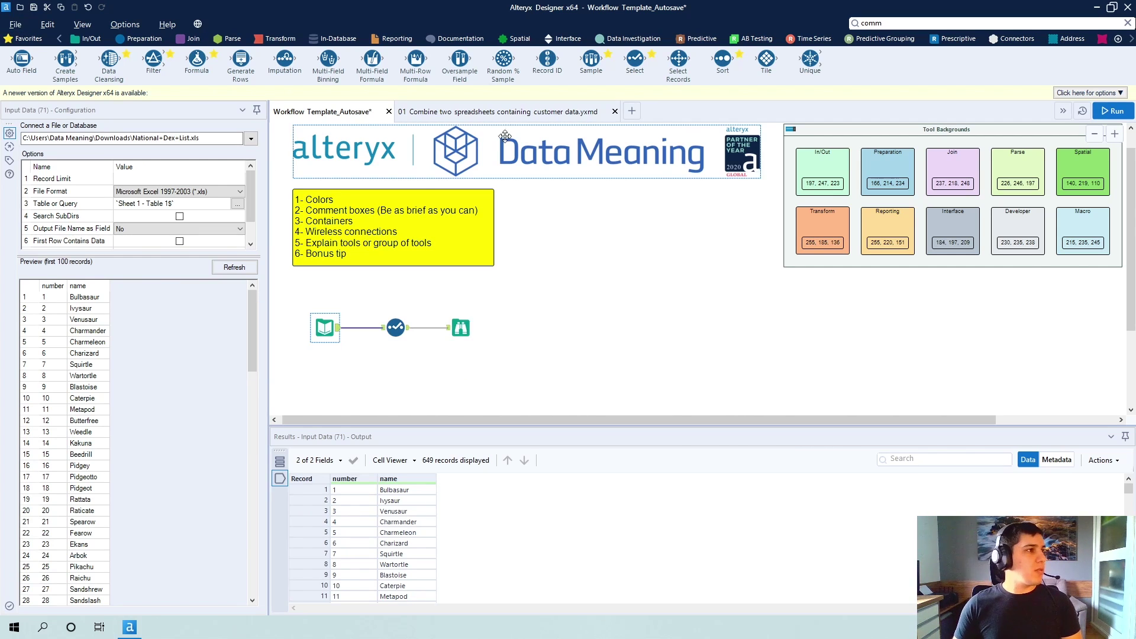
Annotate the Colors agenda item and the In/Out, Join, Parse, Spatial boxes, then select In/Out.
{"action": "left_click_drag", "start_coordinate": [340, 198], "coordinate": [439, 176]}
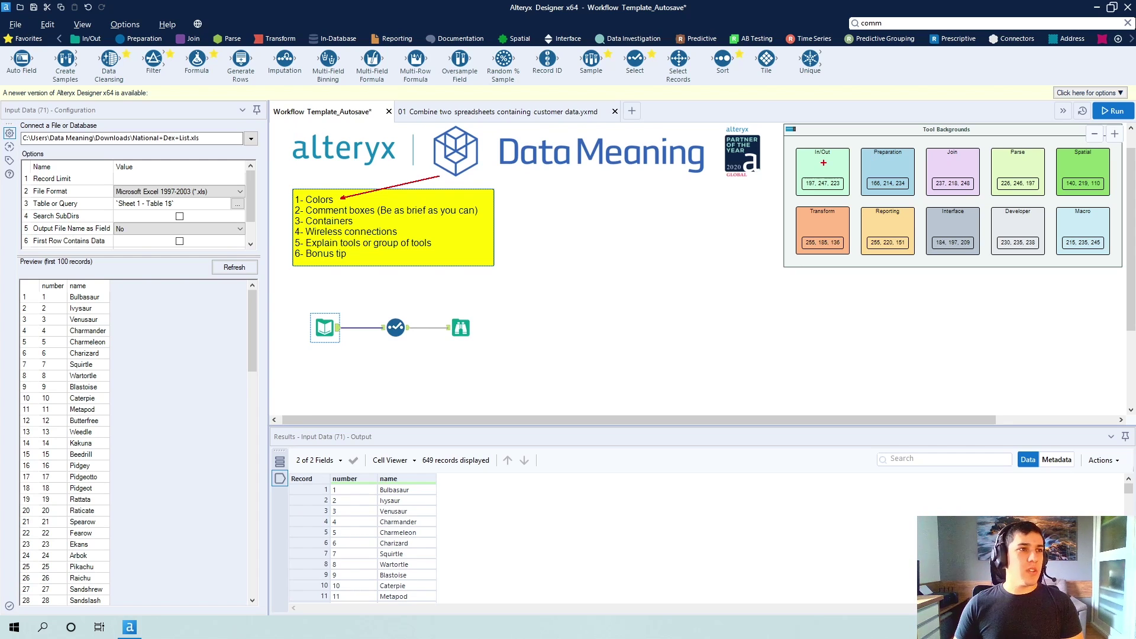
{"action": "left_click_drag", "start_coordinate": [799, 165], "coordinate": [749, 187]}
{"action": "left_click_drag", "start_coordinate": [942, 168], "coordinate": [907, 177]}
{"action": "left_click_drag", "start_coordinate": [1017, 160], "coordinate": [971, 179]}
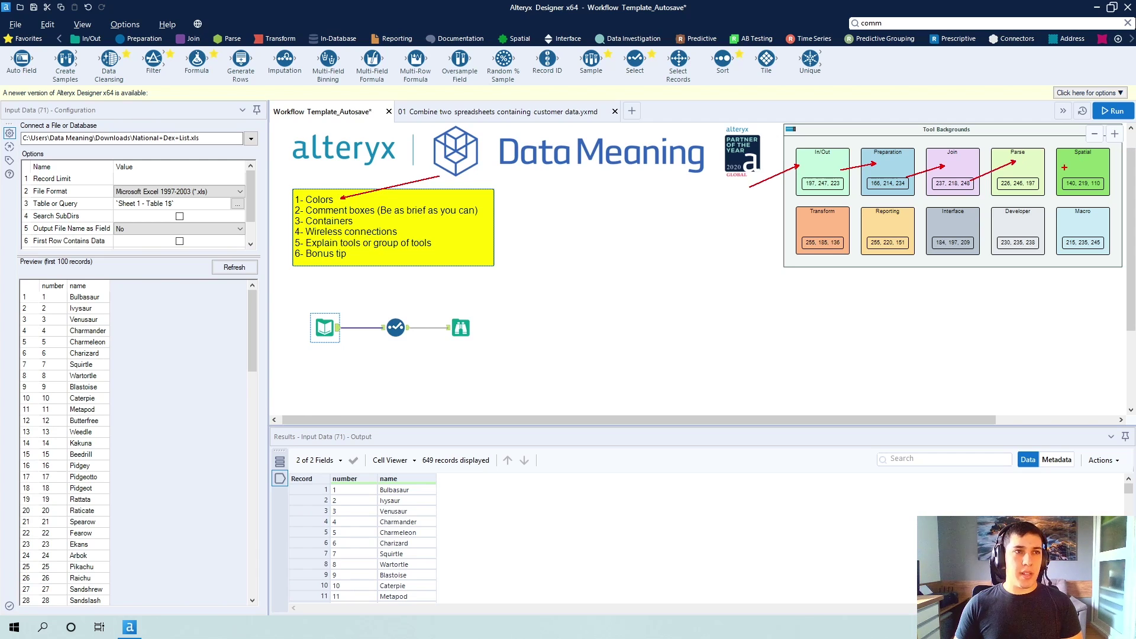
{"action": "left_click_drag", "start_coordinate": [1078, 166], "coordinate": [1038, 182]}
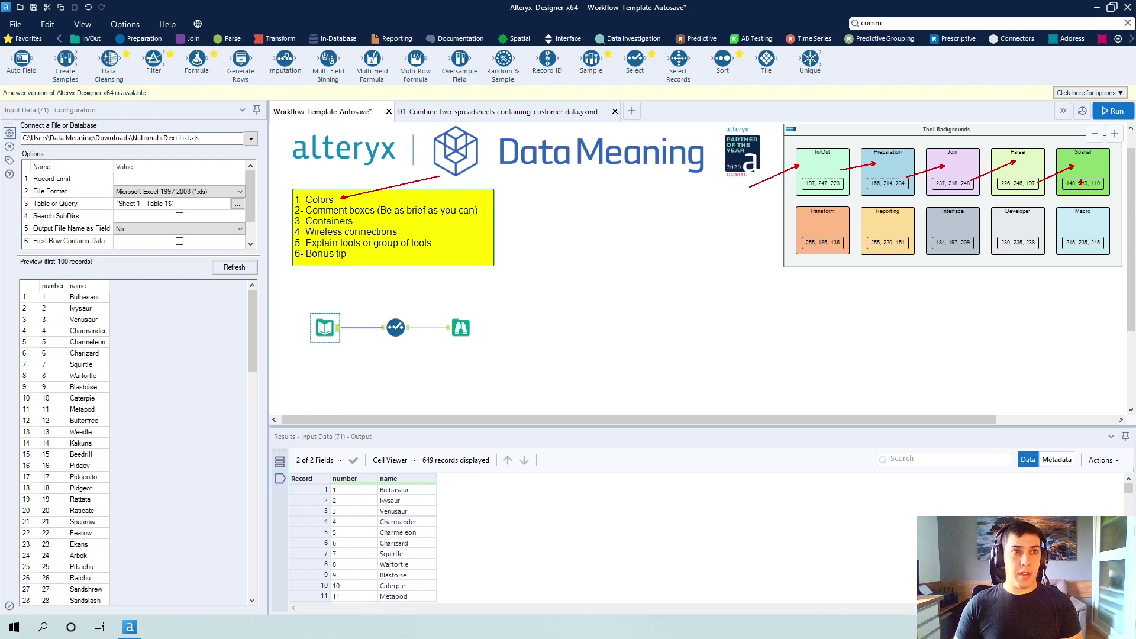
{"action": "key", "text": "Escape"}
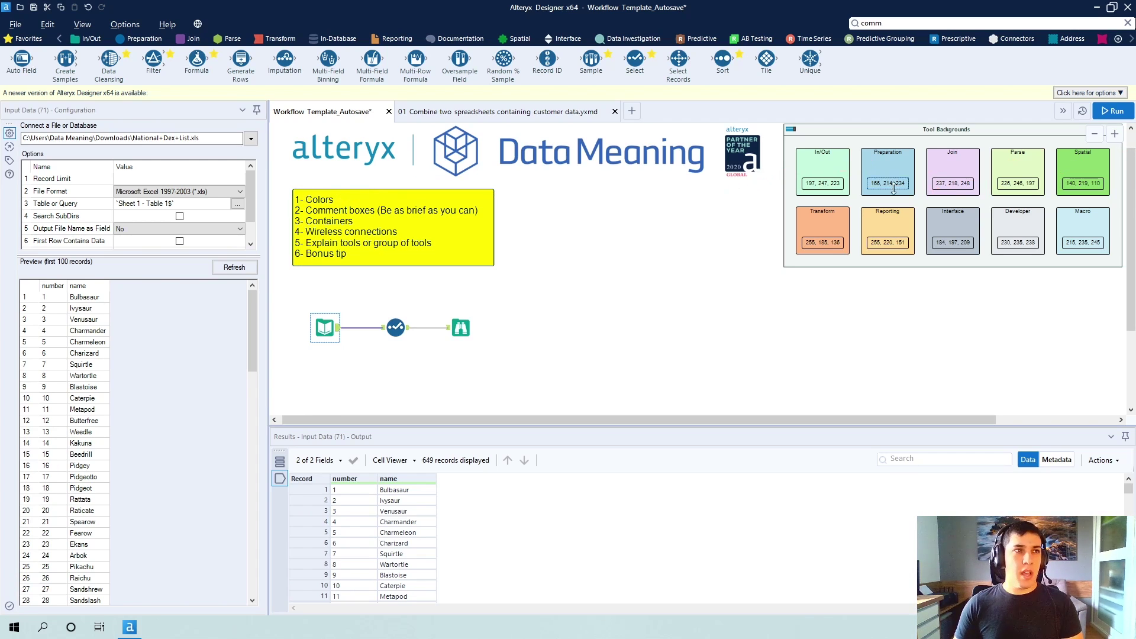
{"action": "left_click", "coordinate": [810, 159]}
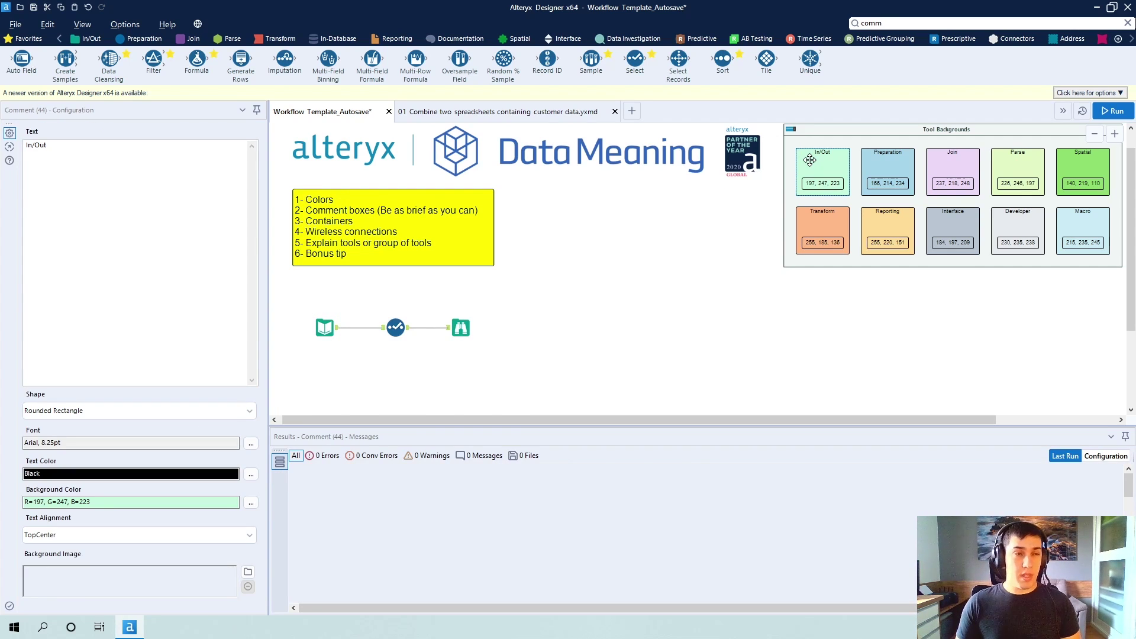
Paste the green In/Out box over the Input tool and send it to back.
{"action": "left_click", "coordinate": [308, 349]}
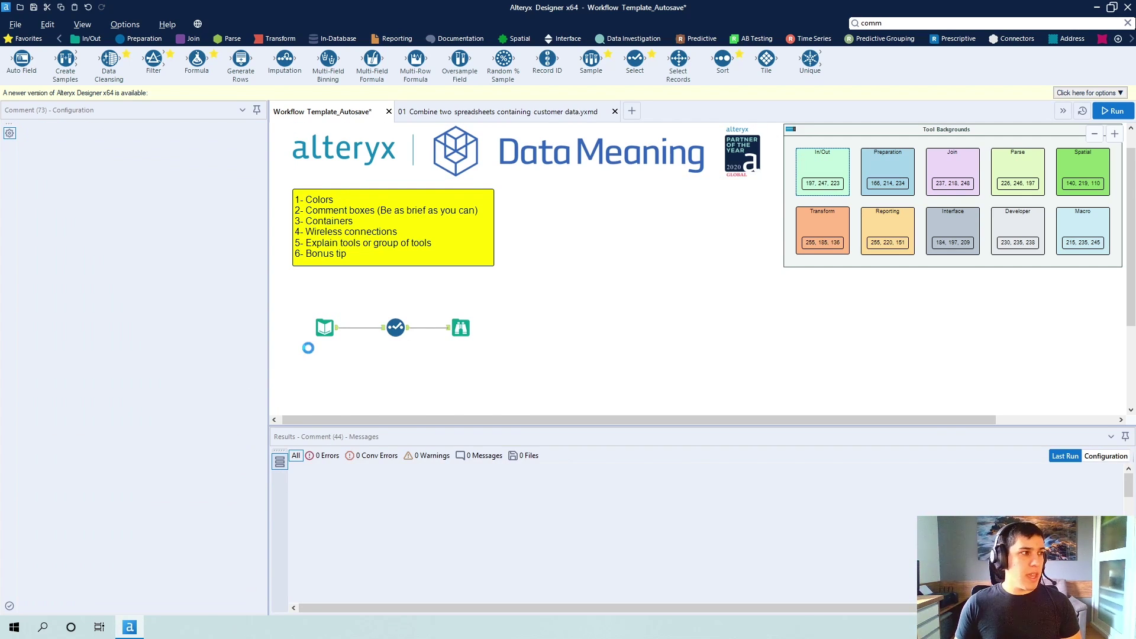
{"action": "left_click_drag", "start_coordinate": [329, 370], "coordinate": [324, 326]}
{"action": "right_click", "coordinate": [325, 326]}
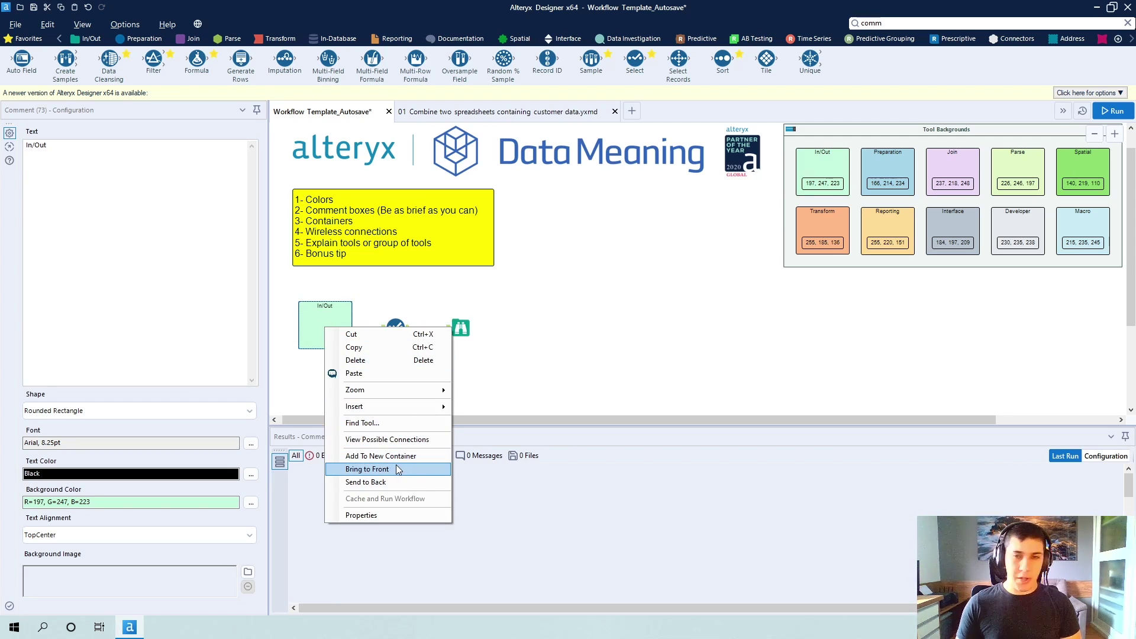
{"action": "left_click", "coordinate": [385, 483]}
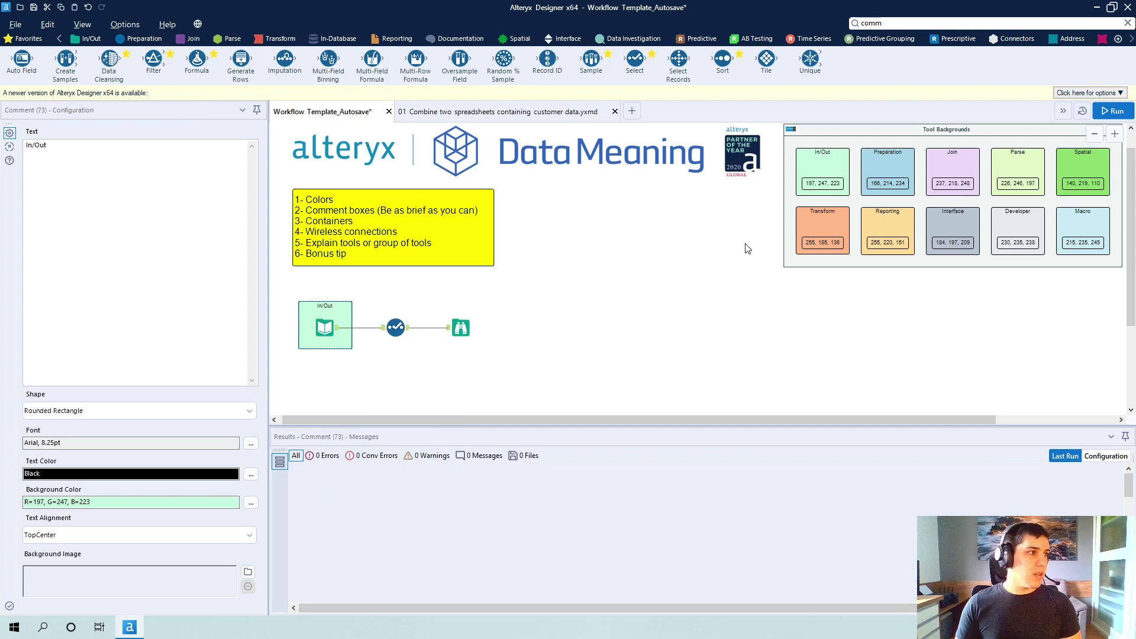
Copy the blue Preparation box, place it over the Select tool and send it to back.
{"action": "left_click", "coordinate": [862, 187]}
{"action": "left_click", "coordinate": [385, 381]}
{"action": "key", "text": "ctrl+v"}
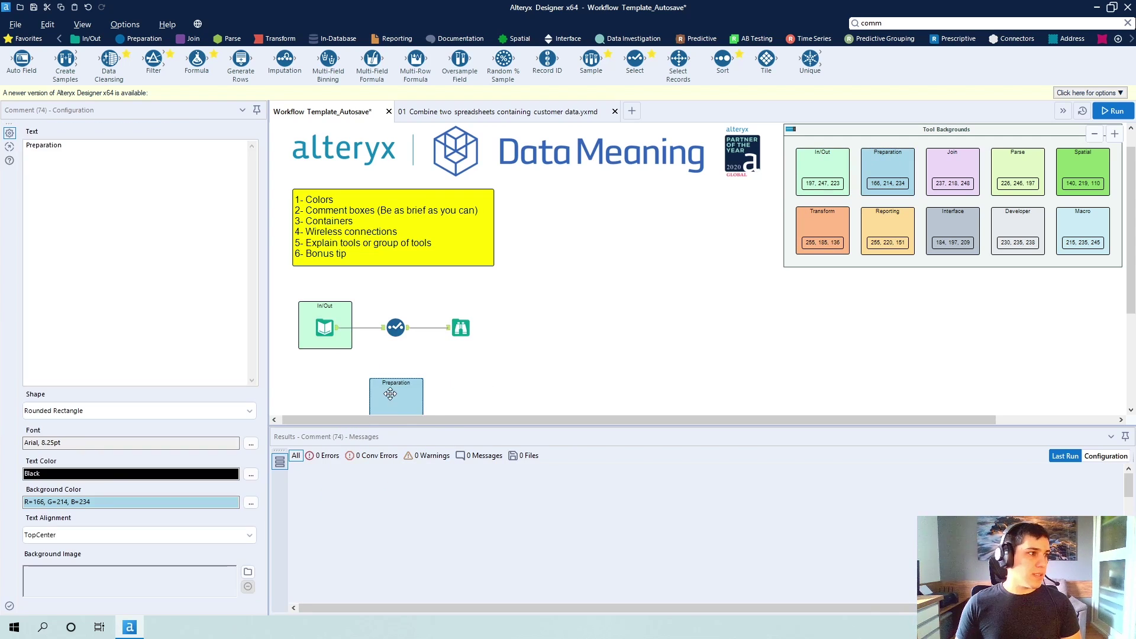
{"action": "left_click_drag", "start_coordinate": [391, 391], "coordinate": [390, 314]}
{"action": "right_click", "coordinate": [390, 321]}
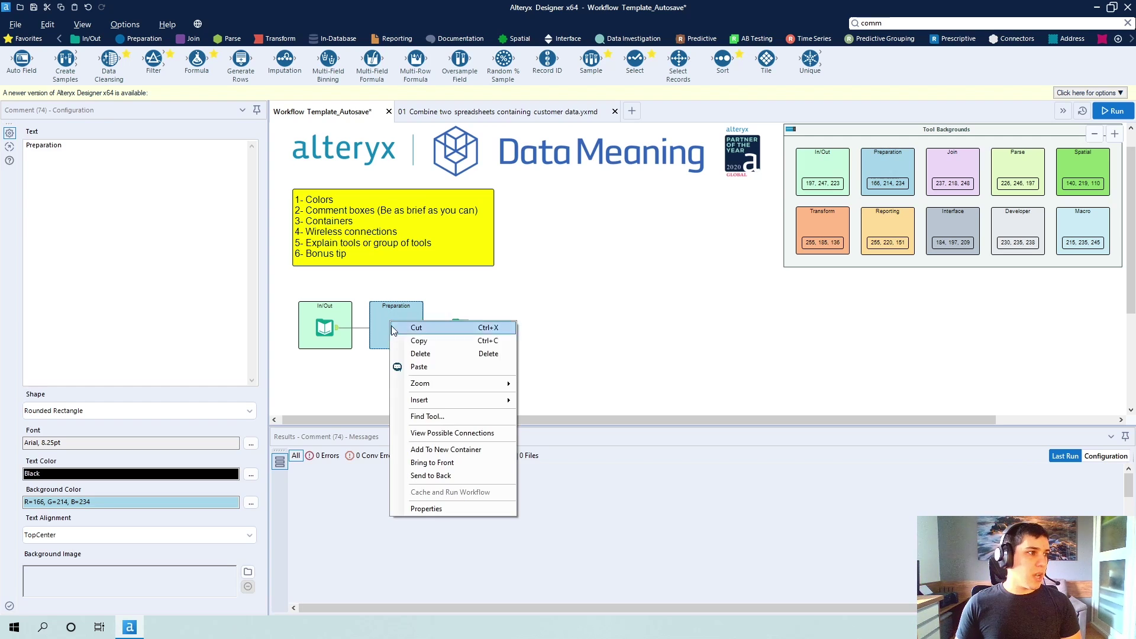
{"action": "left_click", "coordinate": [450, 476]}
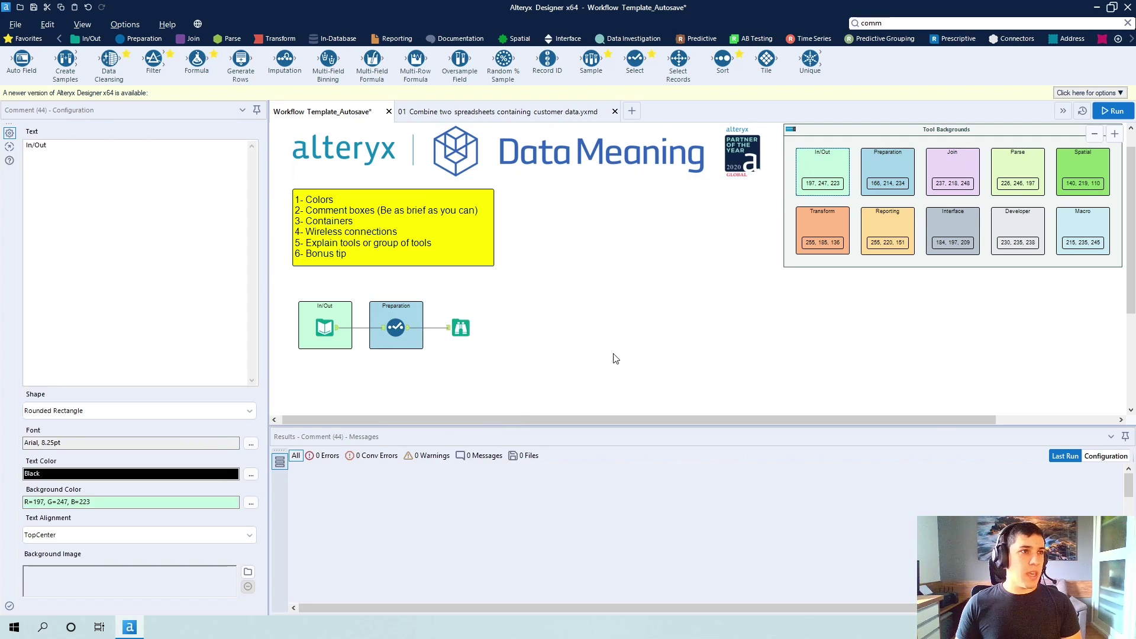
Paste a second In/Out box over the Browse tool and send it to back.
{"action": "left_click", "coordinate": [453, 391]}
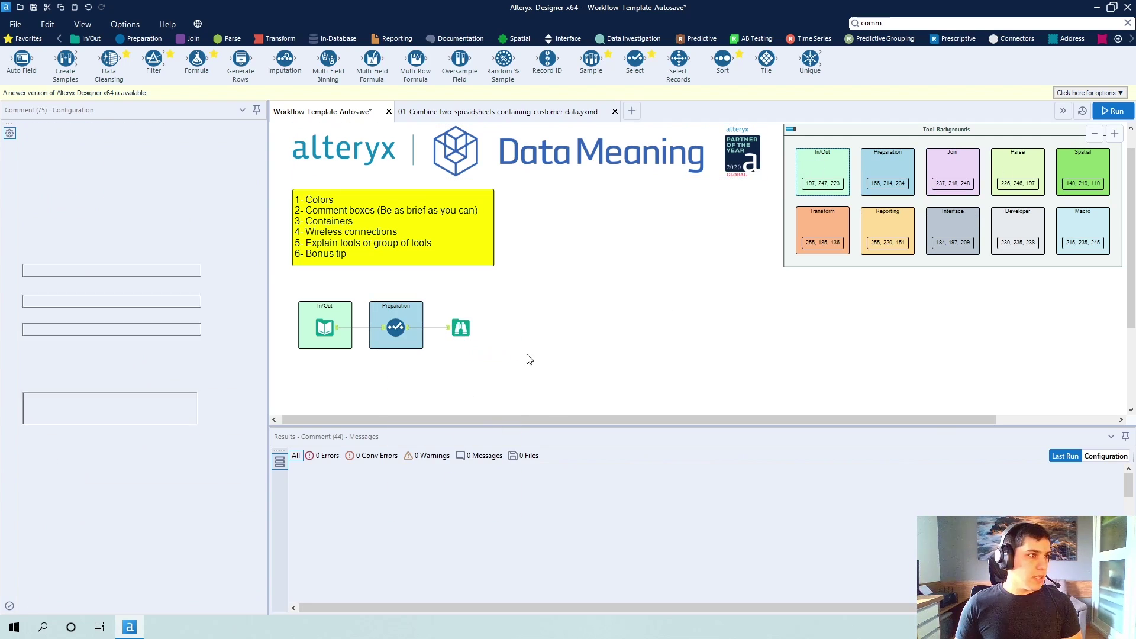
{"action": "left_click_drag", "start_coordinate": [484, 364], "coordinate": [469, 327]}
{"action": "right_click", "coordinate": [470, 327]}
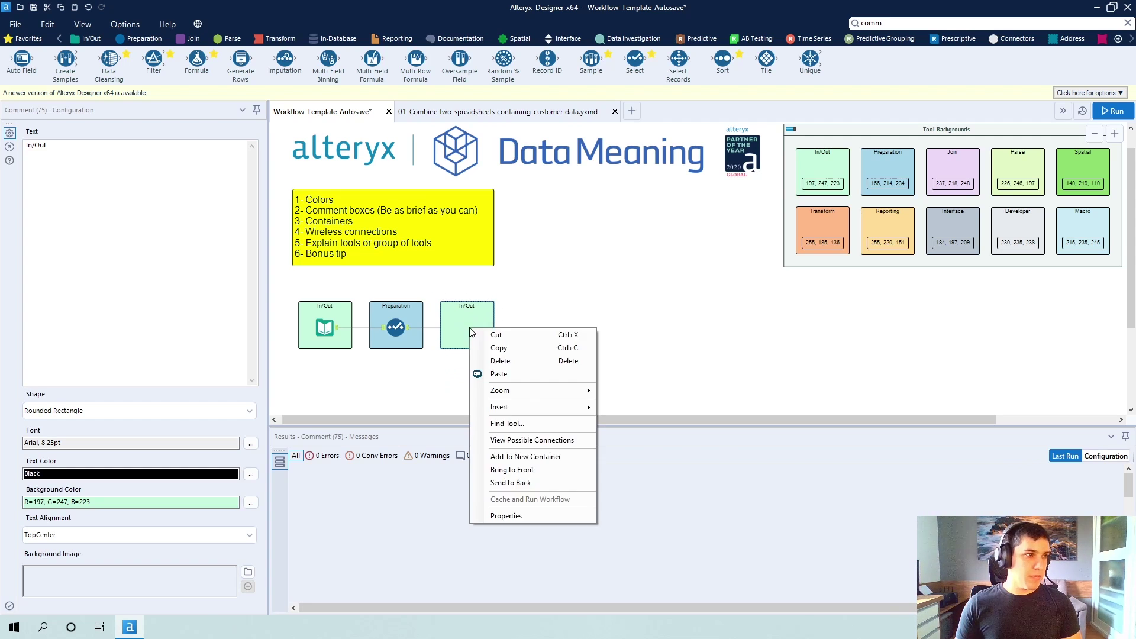
{"action": "left_click", "coordinate": [531, 482]}
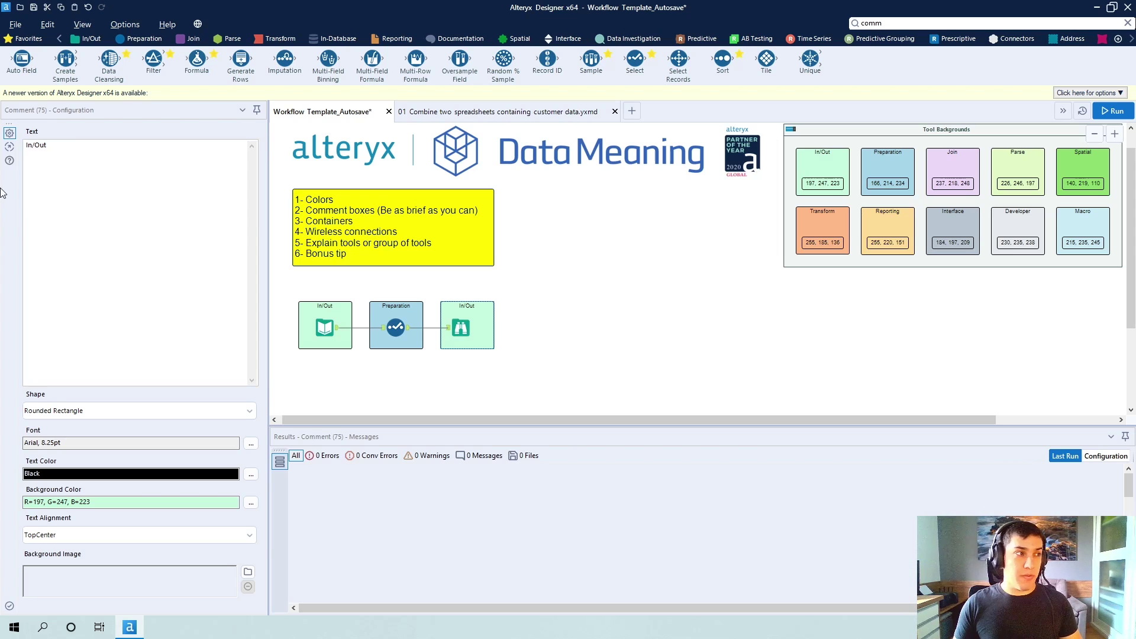
{"action": "left_click", "coordinate": [465, 329]}
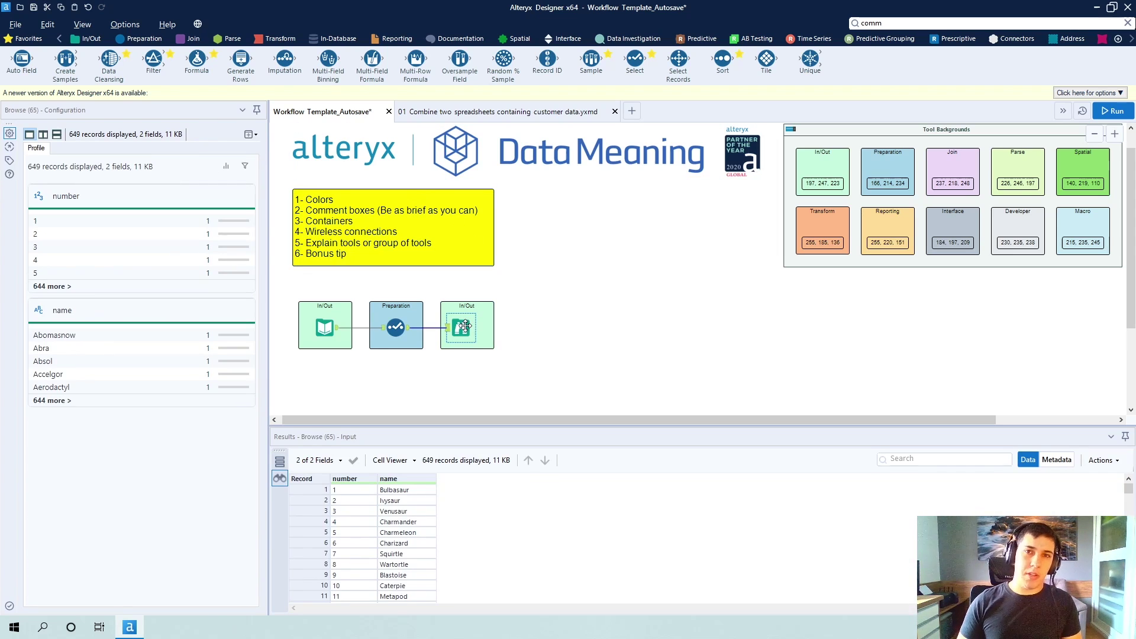
{"action": "left_click", "coordinate": [324, 328]}
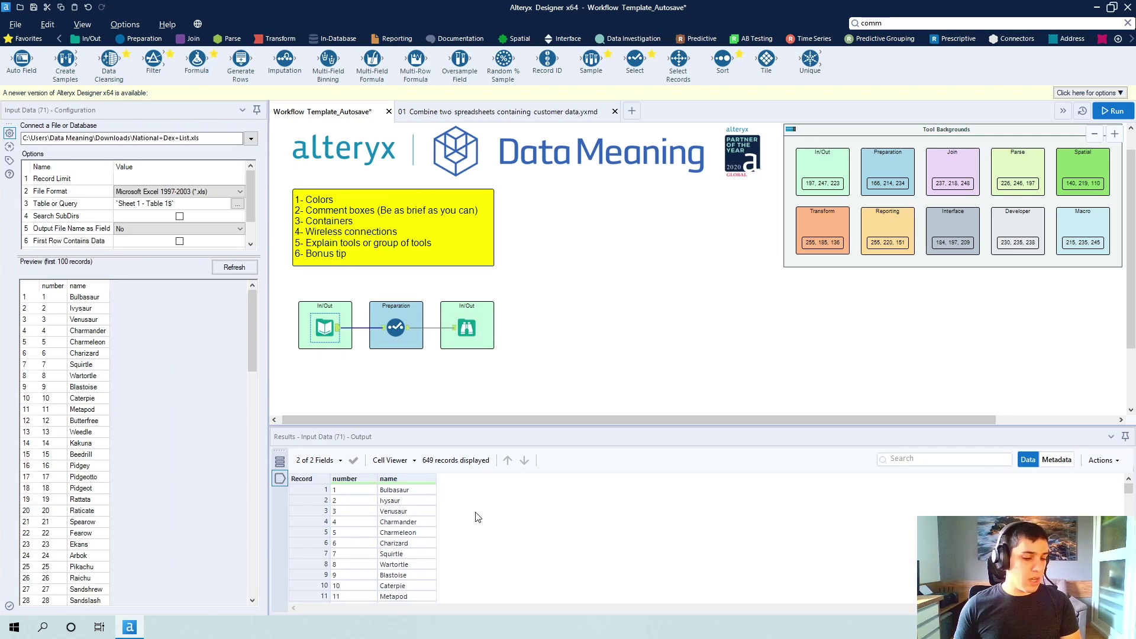
{"action": "mouse_move", "coordinate": [470, 517]}
{"action": "left_mouse_down"}
{"action": "mouse_move", "coordinate": [565, 439]}
{"action": "mouse_move", "coordinate": [604, 383]}
{"action": "left_mouse_up"}
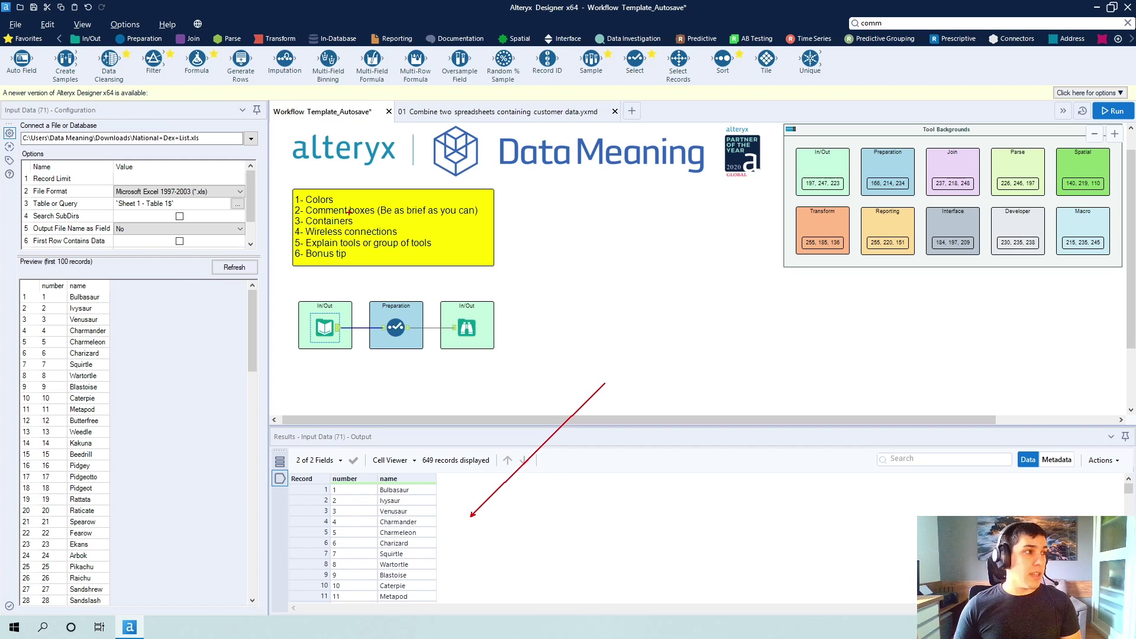
{"action": "left_click_drag", "start_coordinate": [484, 210], "coordinate": [619, 210]}
{"action": "key", "text": "Escape"}
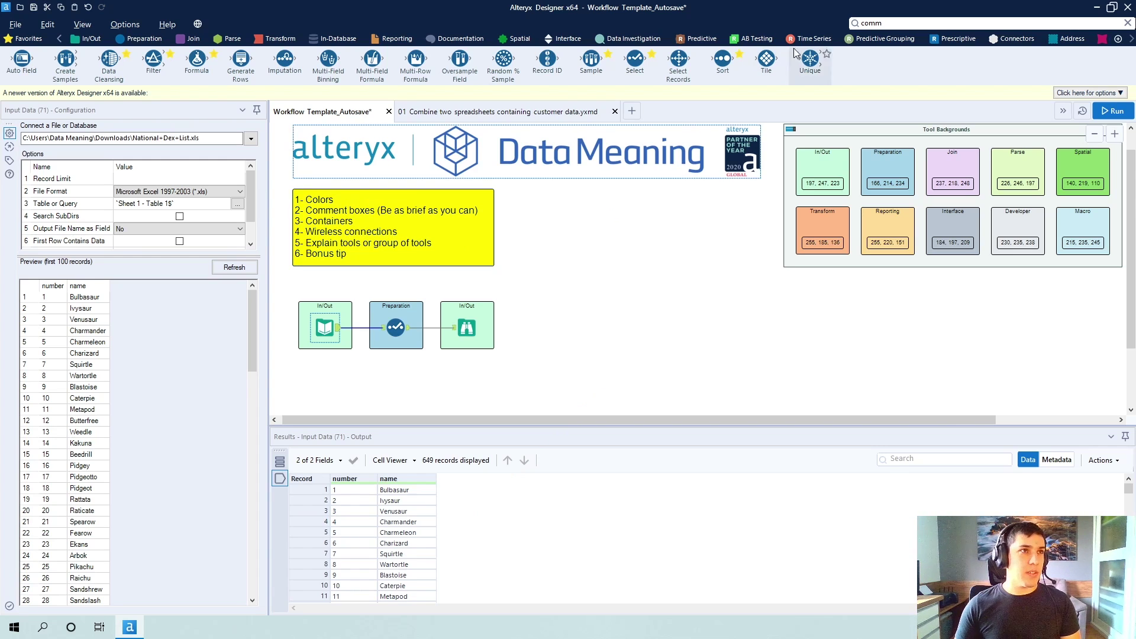
Drag a Comment tool above the first In/Out box and enter 'This dataset is a list of the pokemons'.
{"action": "left_click", "coordinate": [876, 23]}
{"action": "left_click_drag", "start_coordinate": [880, 58], "coordinate": [351, 289]}
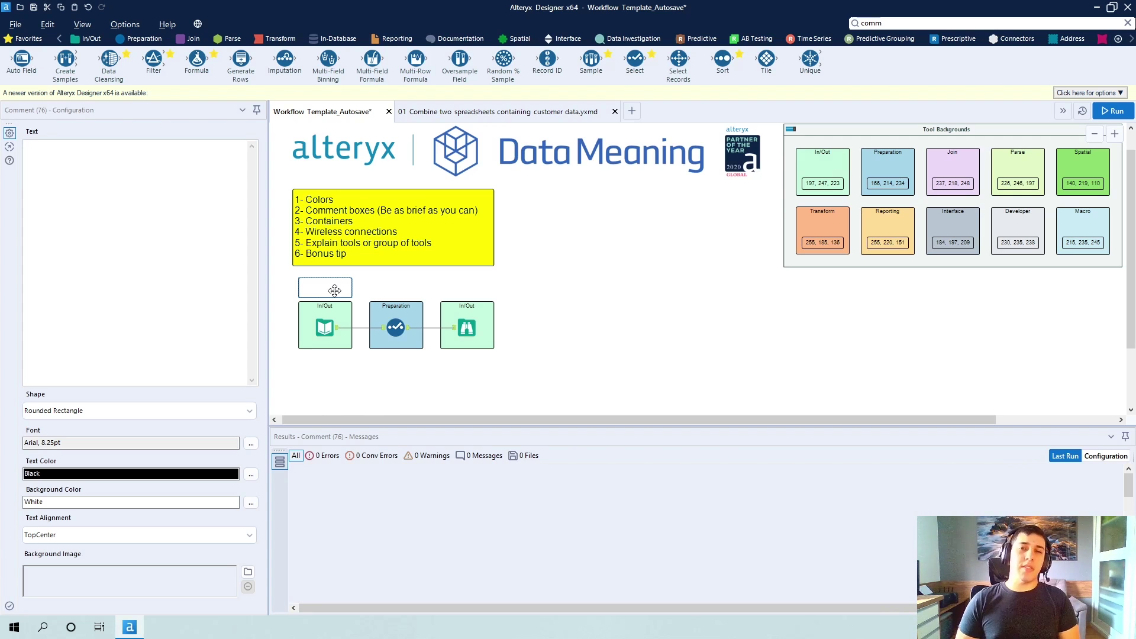
{"action": "scroll", "coordinate": [335, 290], "scroll_direction": "up", "scroll_amount": 1}
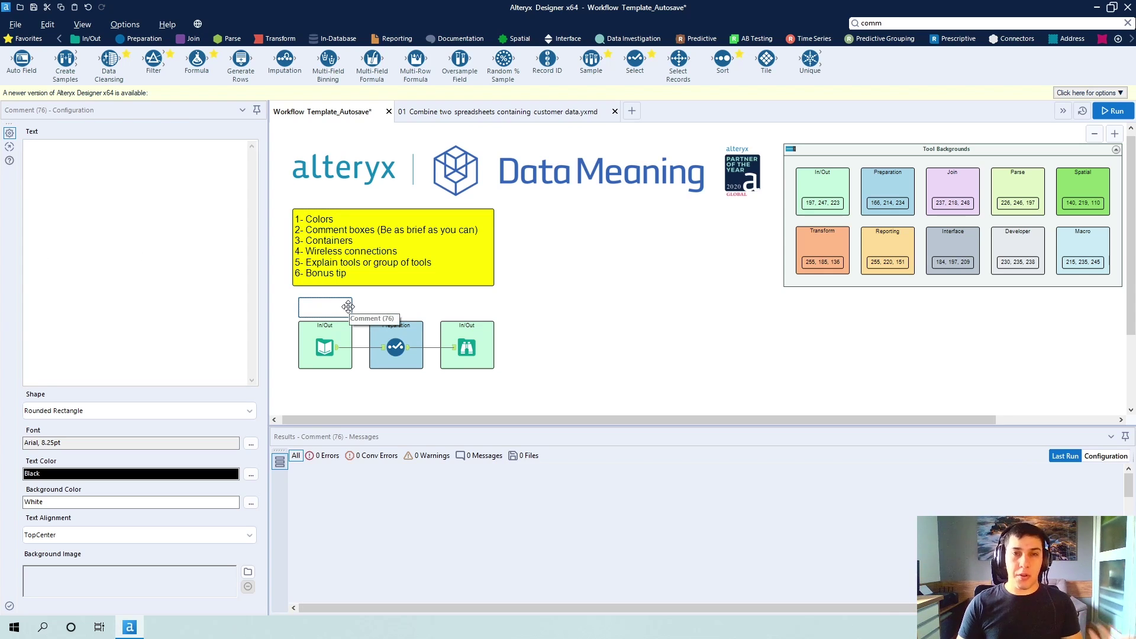
{"action": "left_click", "coordinate": [167, 244]}
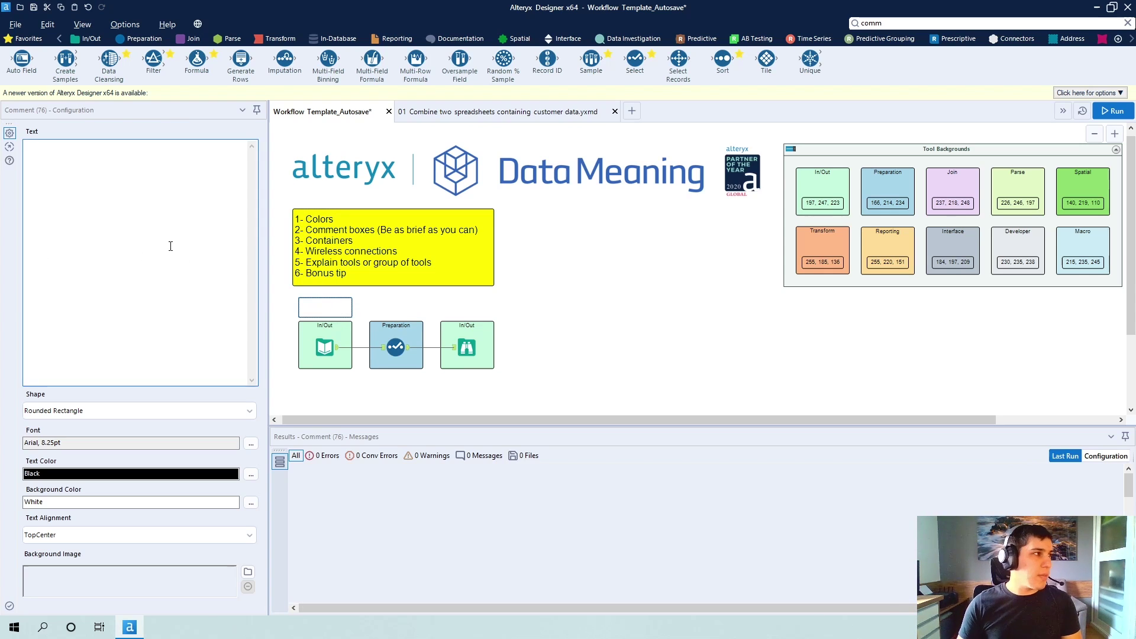
{"action": "left_click", "coordinate": [125, 286]}
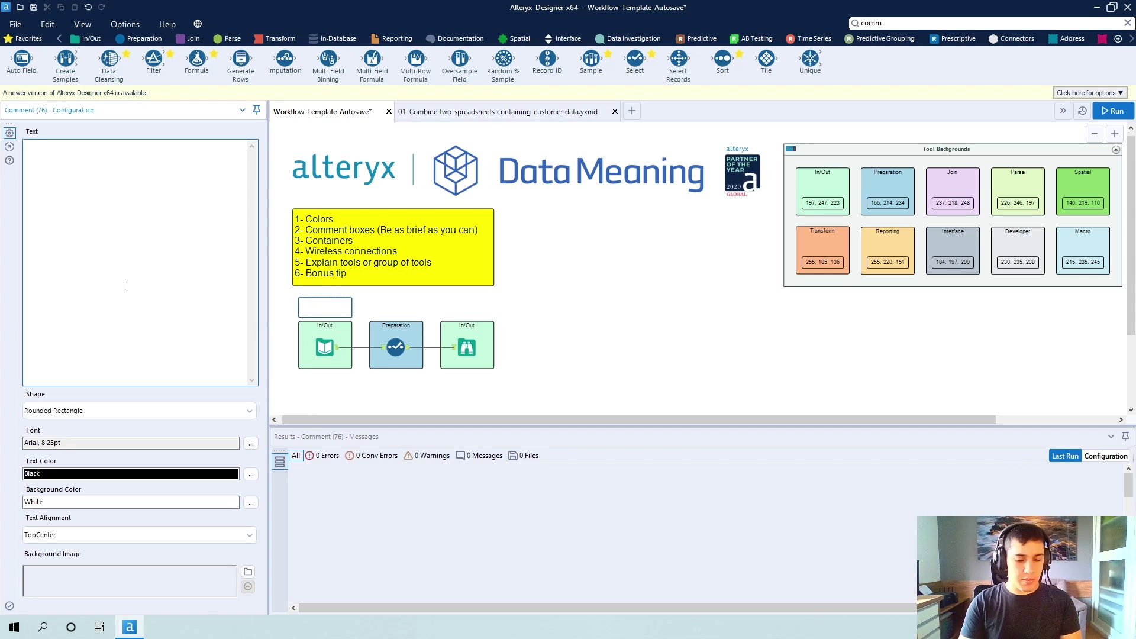
{"action": "type", "text": "This dat"}
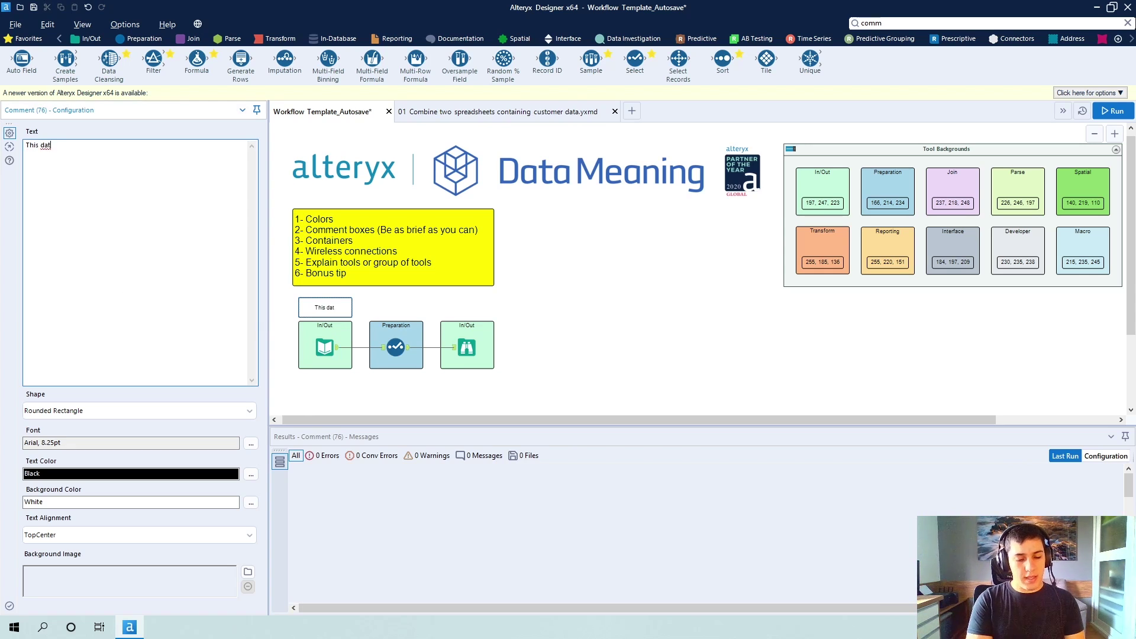
{"action": "type", "text": "aset is"}
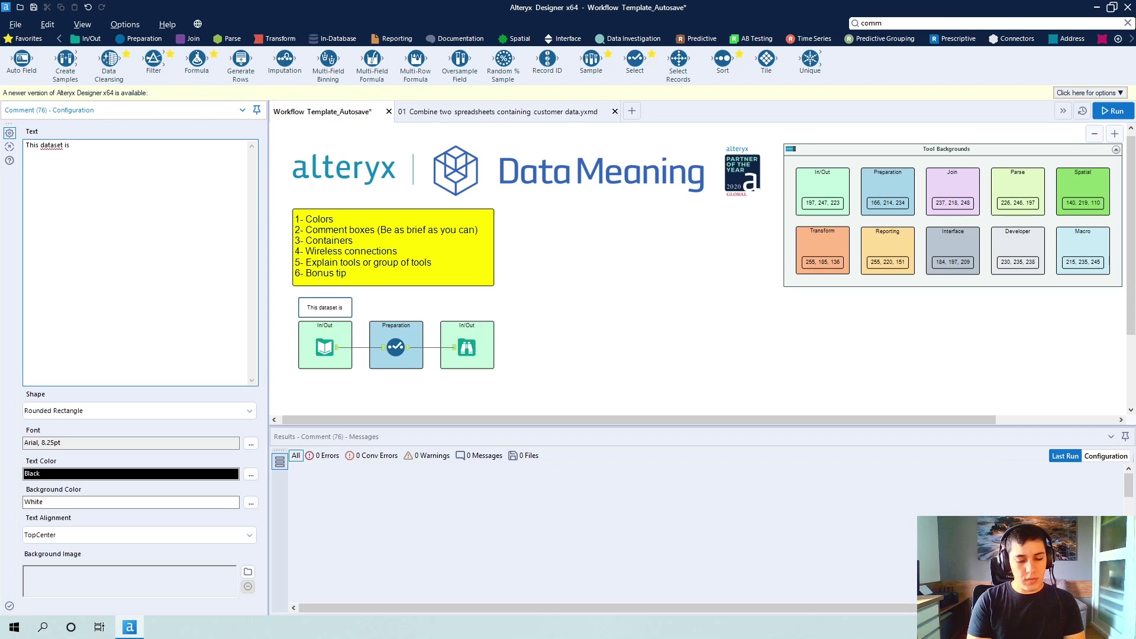
{"action": "type", "text": " a list "}
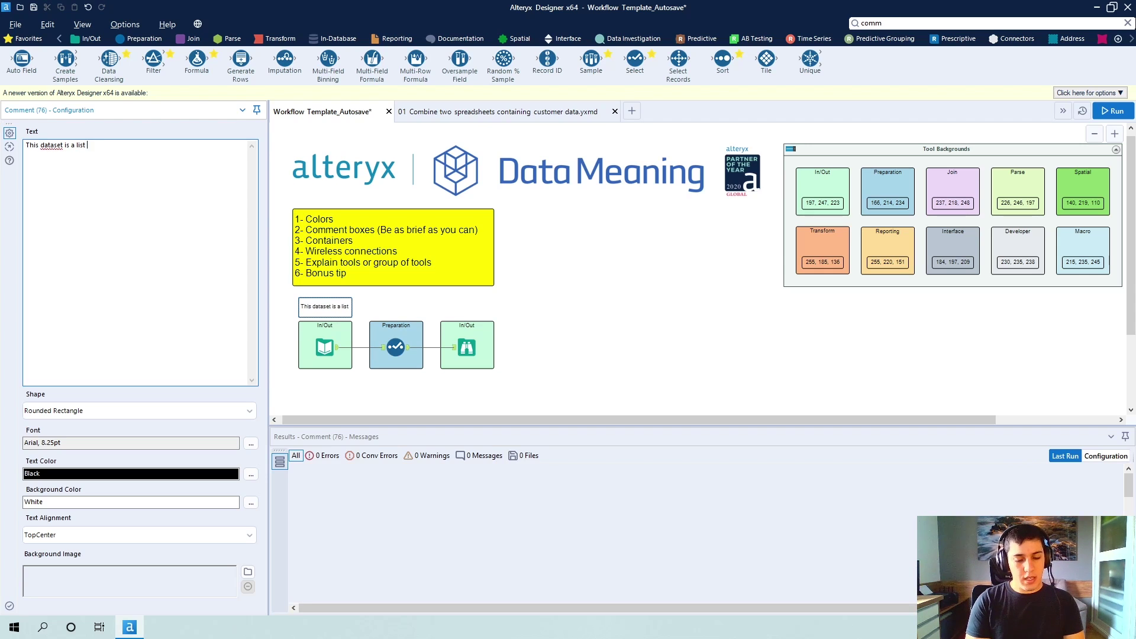
{"action": "type", "text": "of the pokemons"}
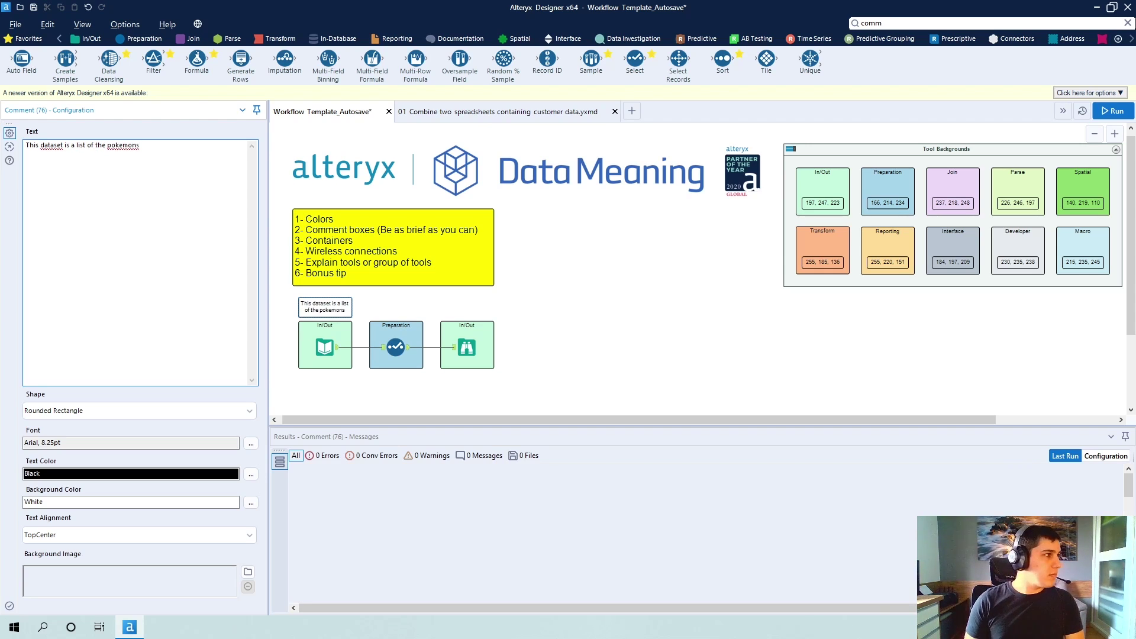
Uncheck the 'number' field in the Select tool and point it out with an annotation.
{"action": "left_click", "coordinate": [396, 348]}
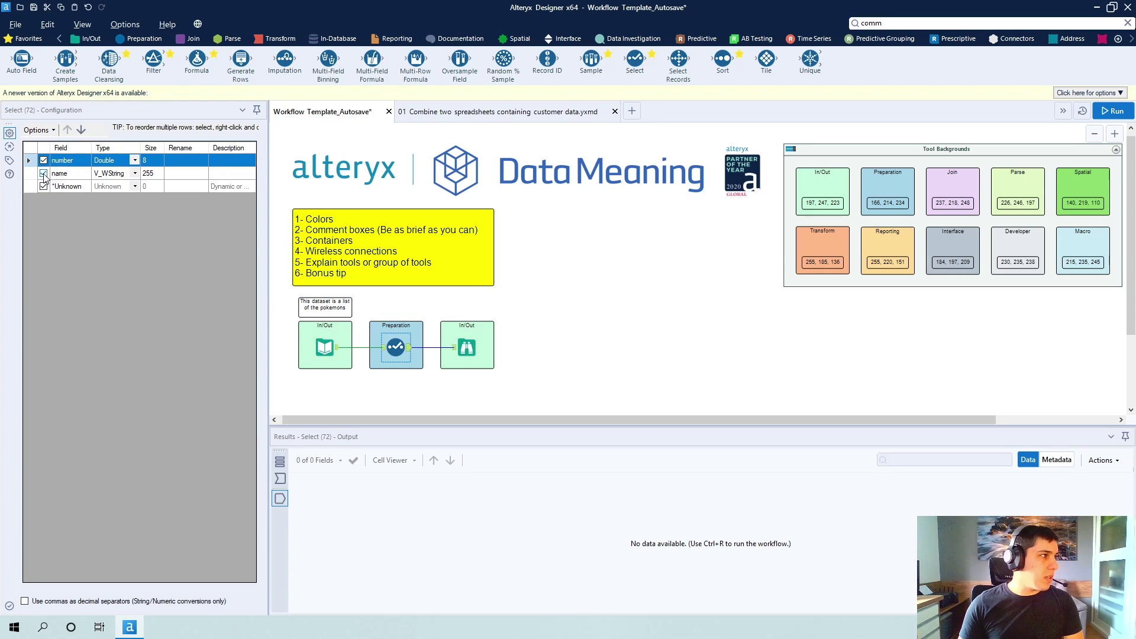
{"action": "left_click", "coordinate": [44, 160]}
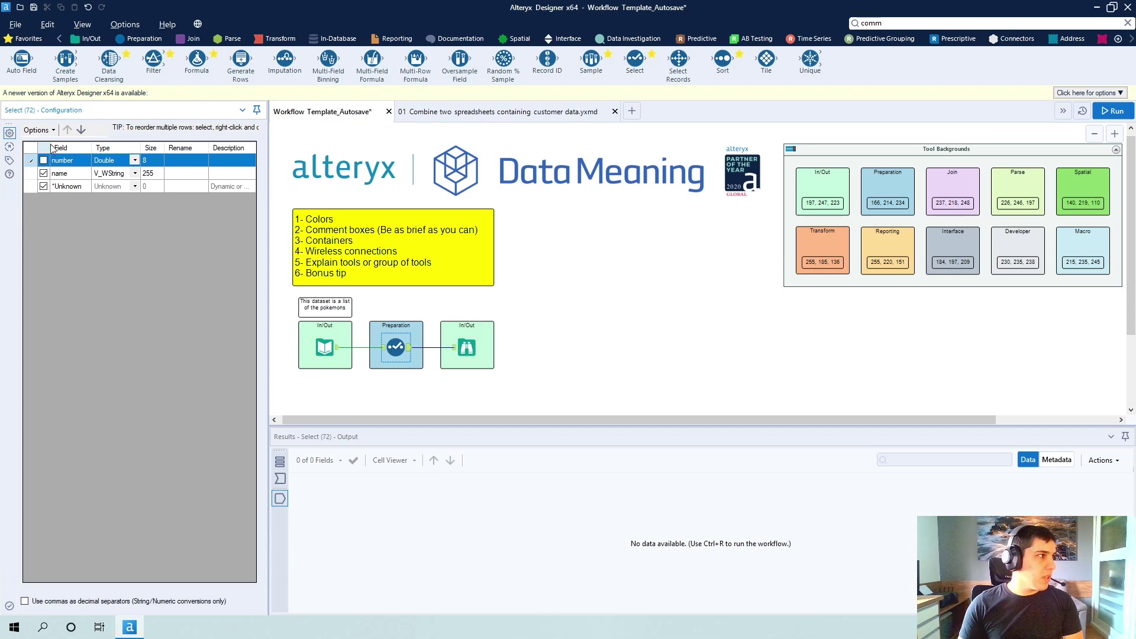
{"action": "left_click_drag", "start_coordinate": [45, 168], "coordinate": [104, 236]}
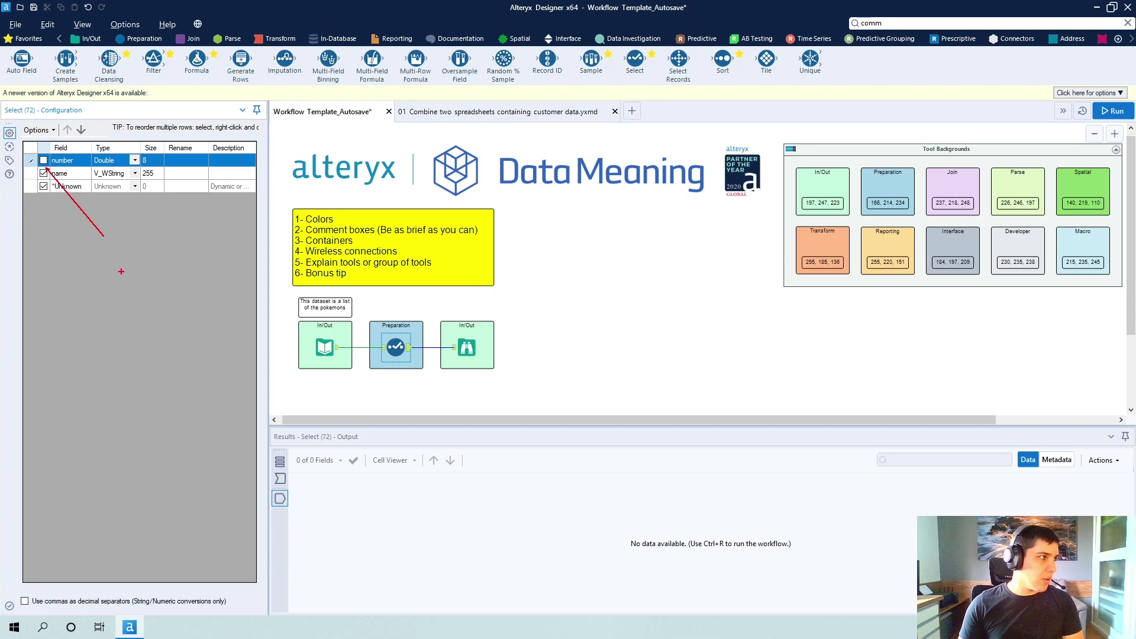
{"action": "key", "text": "Escape"}
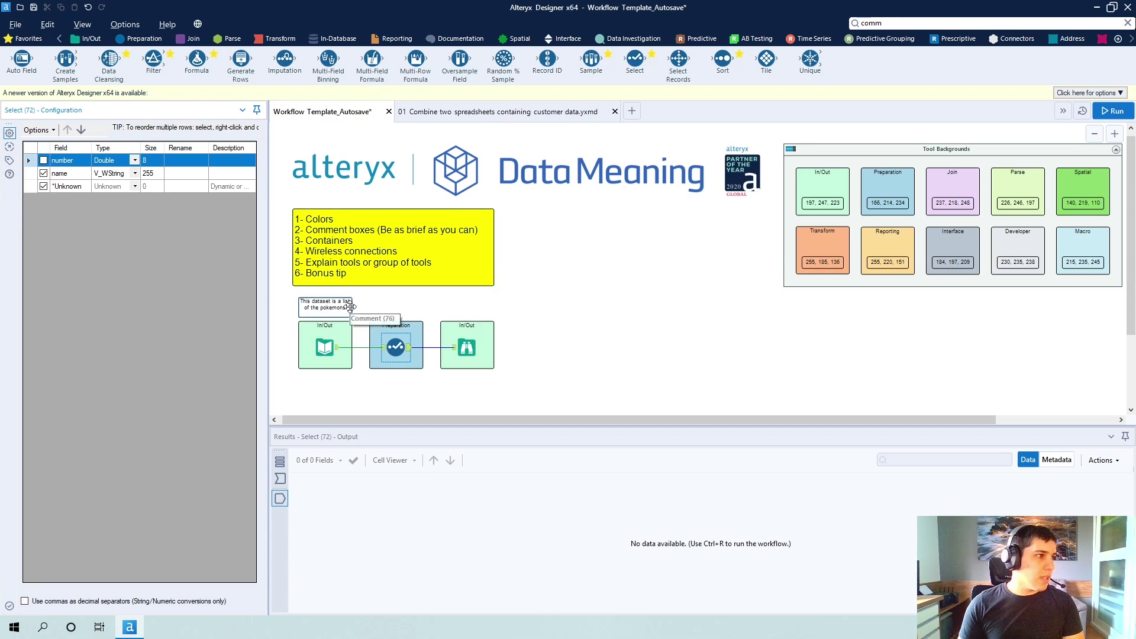
Widen the comment and make it two bullets, adding '- The select tool gets rid of the field "number"'.
{"action": "left_click_drag", "start_coordinate": [354, 308], "coordinate": [423, 303]}
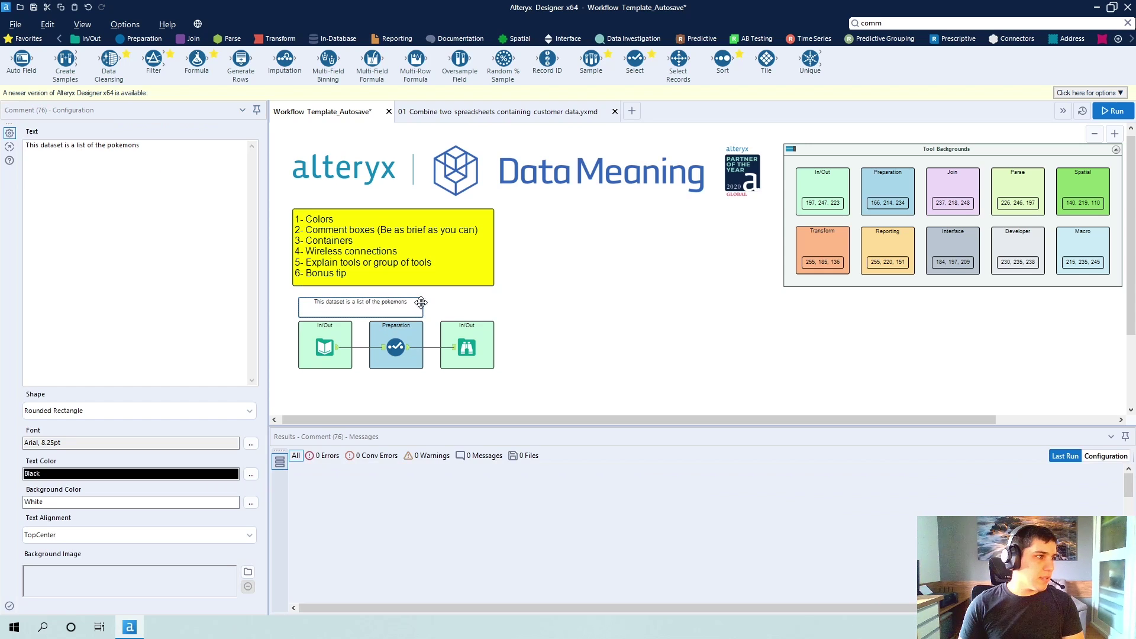
{"action": "left_click", "coordinate": [165, 152]}
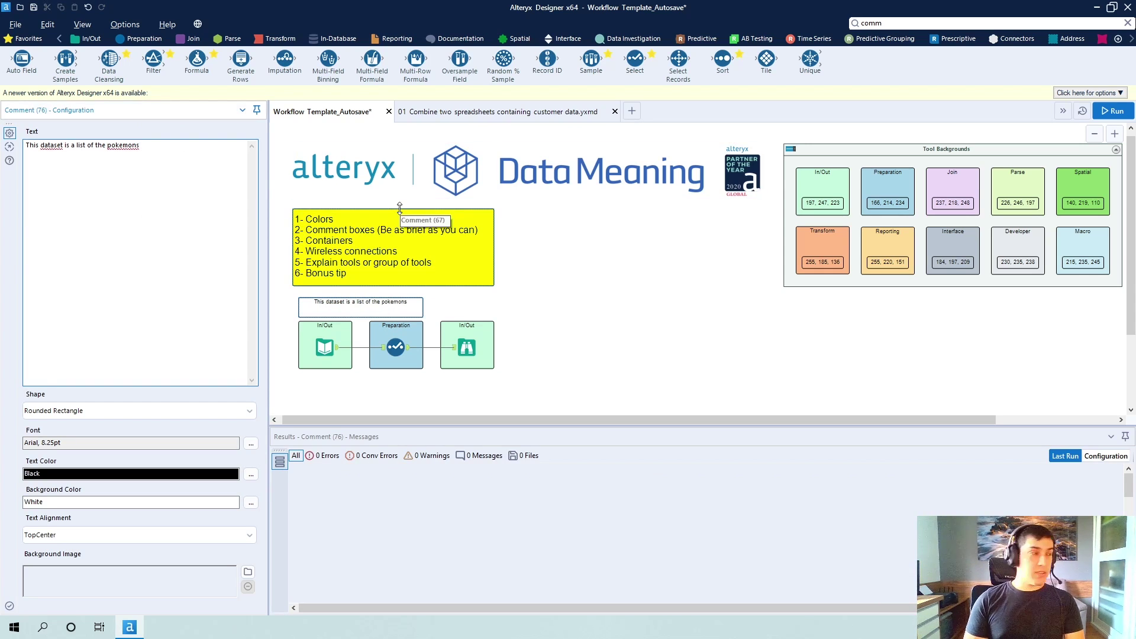
{"action": "type", "text": "-"}
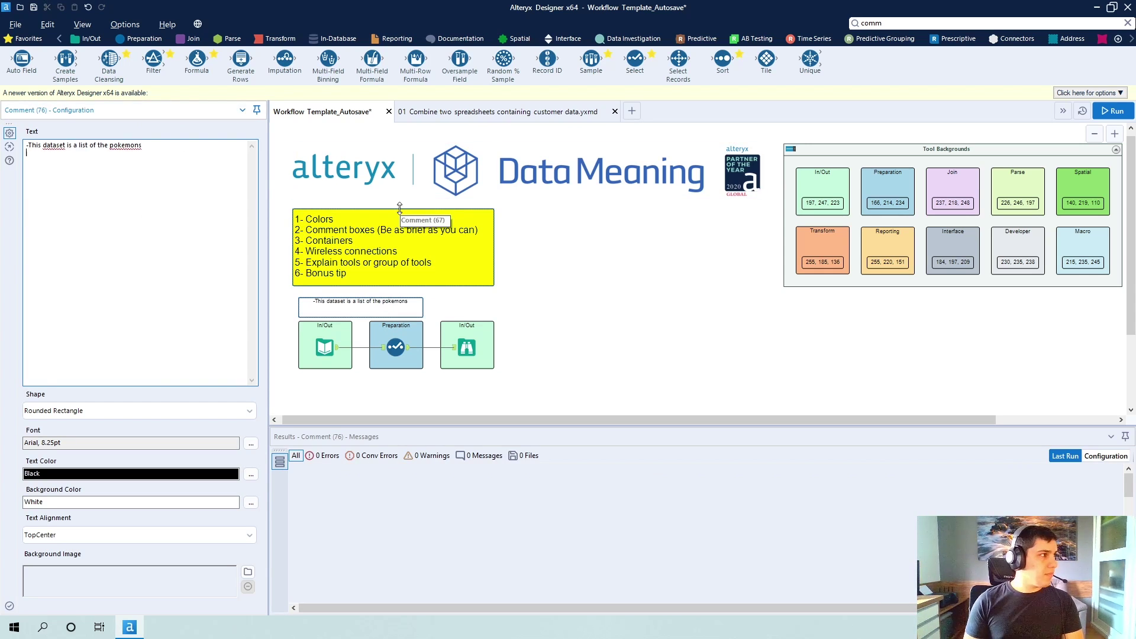
{"action": "key", "text": "End"}
{"action": "key", "text": "Return"}
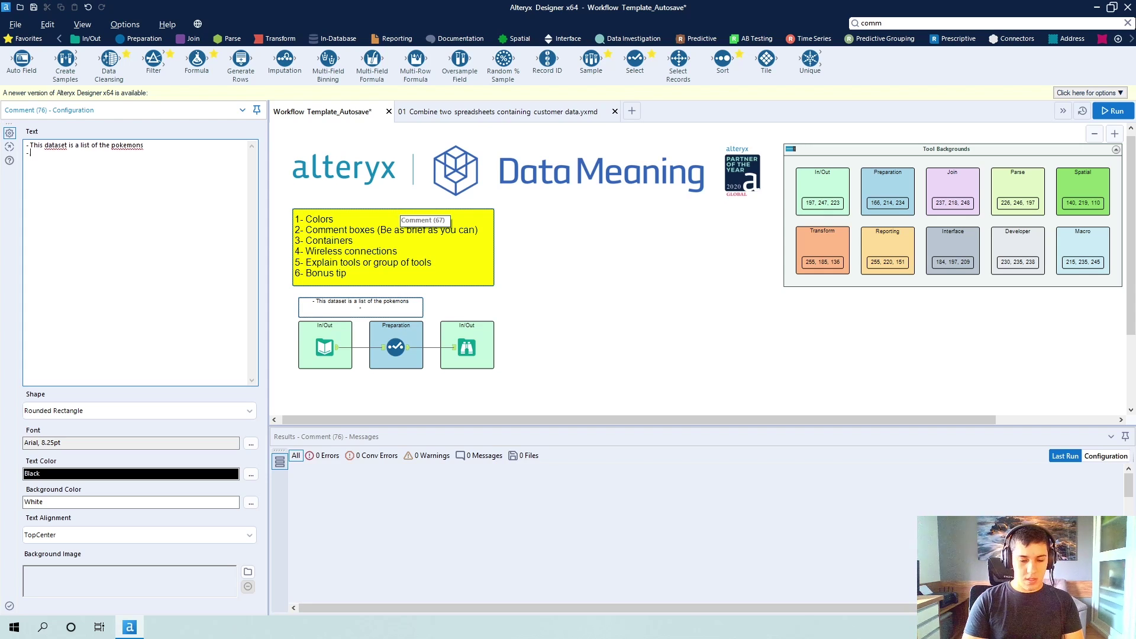
{"action": "type", "text": "- The s"}
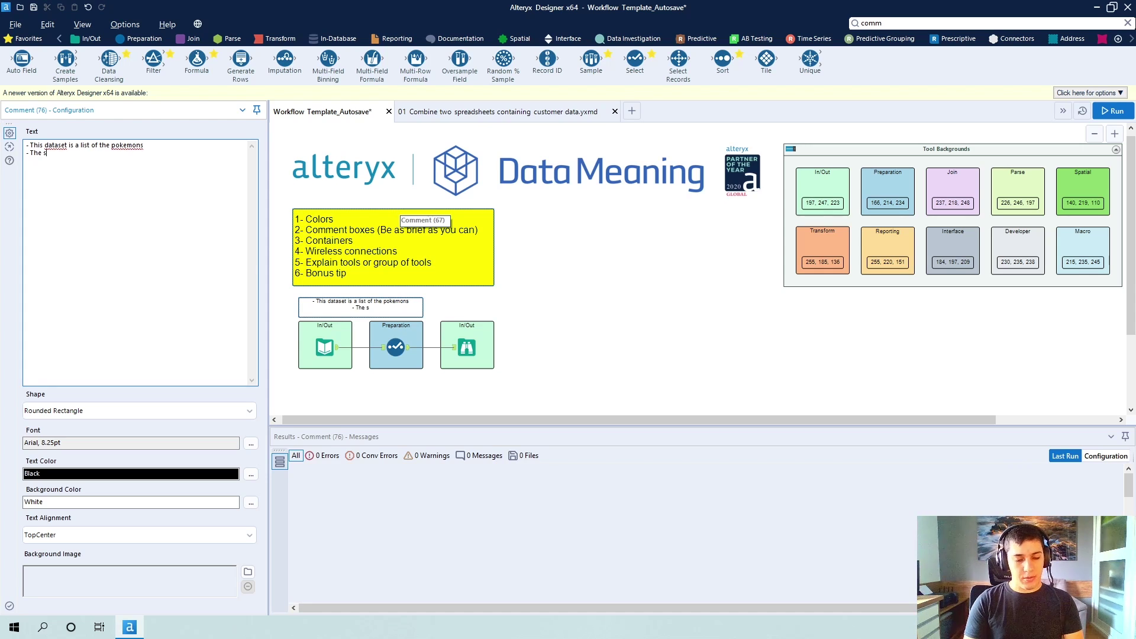
{"action": "type", "text": "elect"}
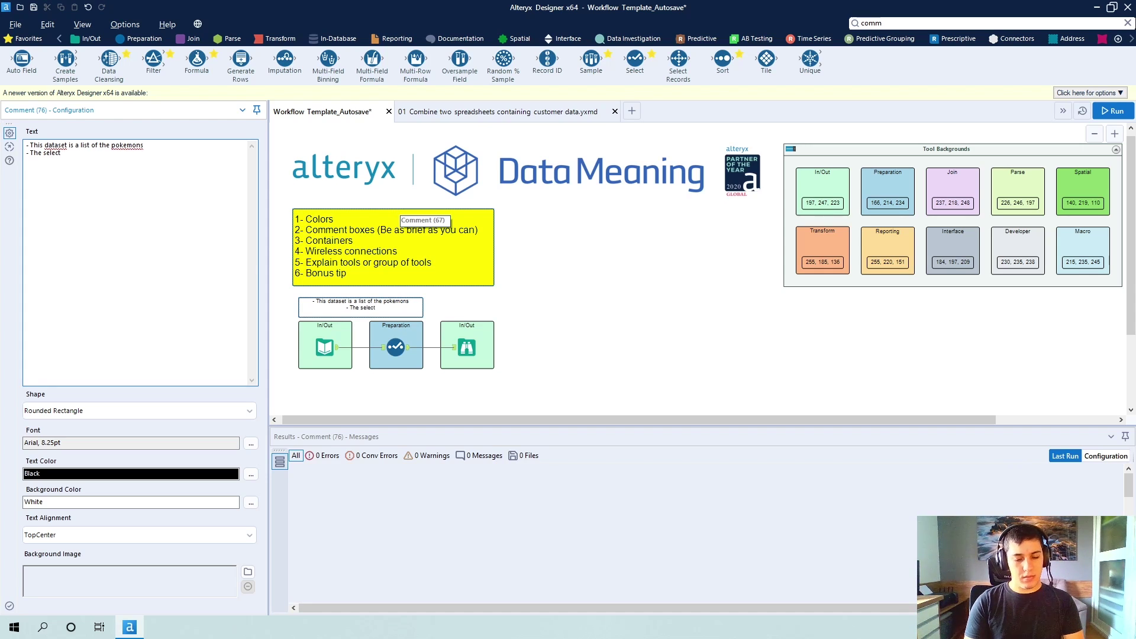
{"action": "type", "text": " tool"}
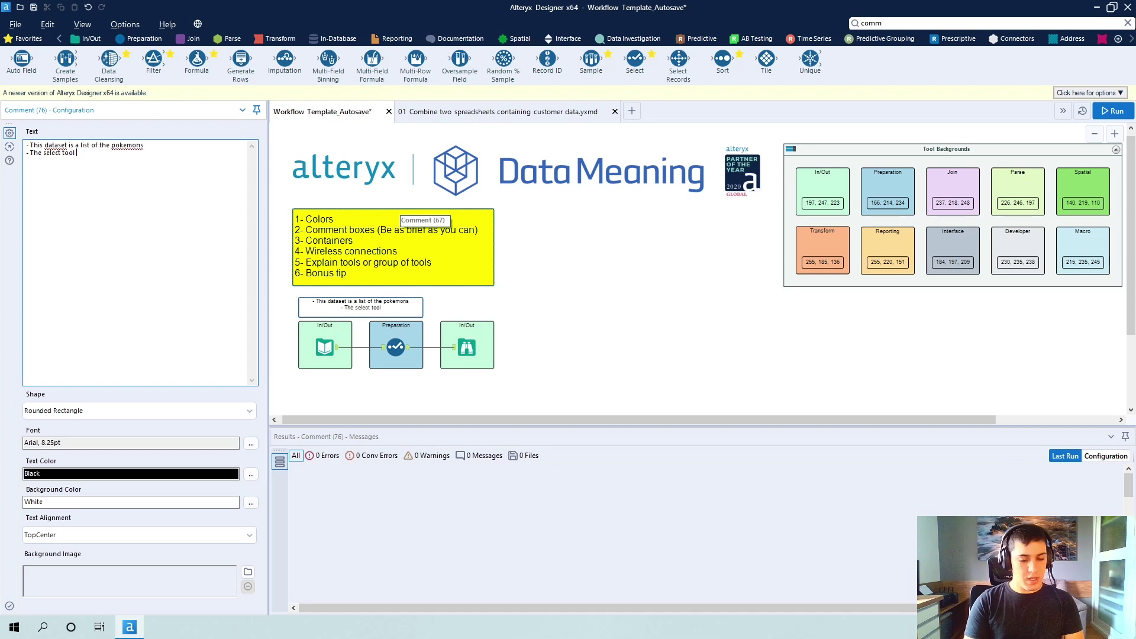
{"action": "type", "text": " gets rid"}
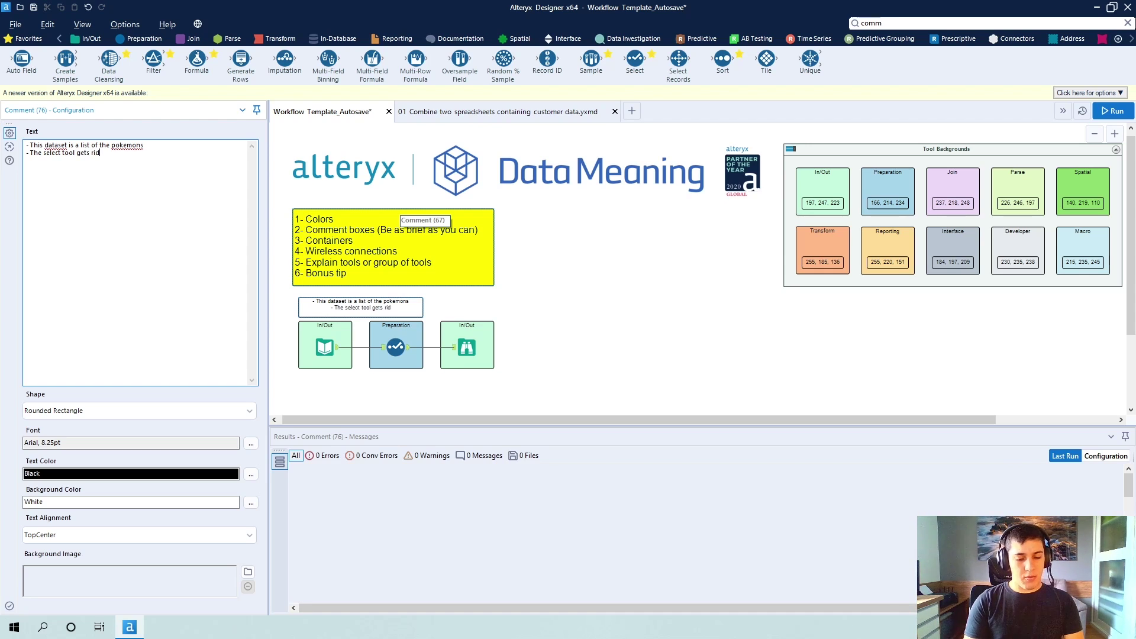
{"action": "type", "text": " of the field"}
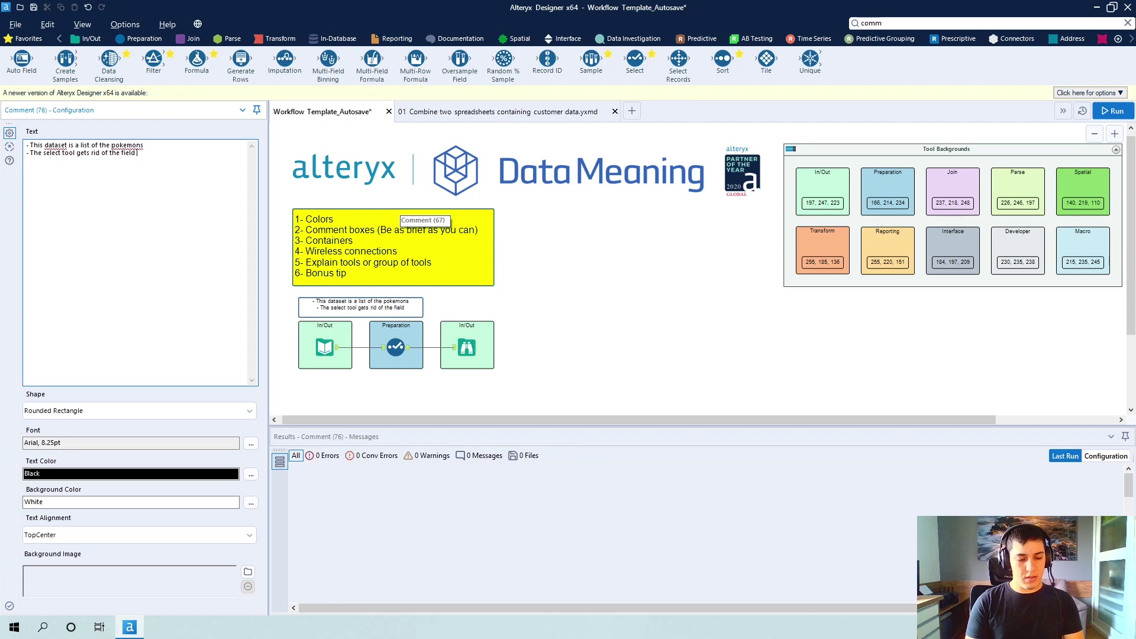
{"action": "type", "text": " \"number\""}
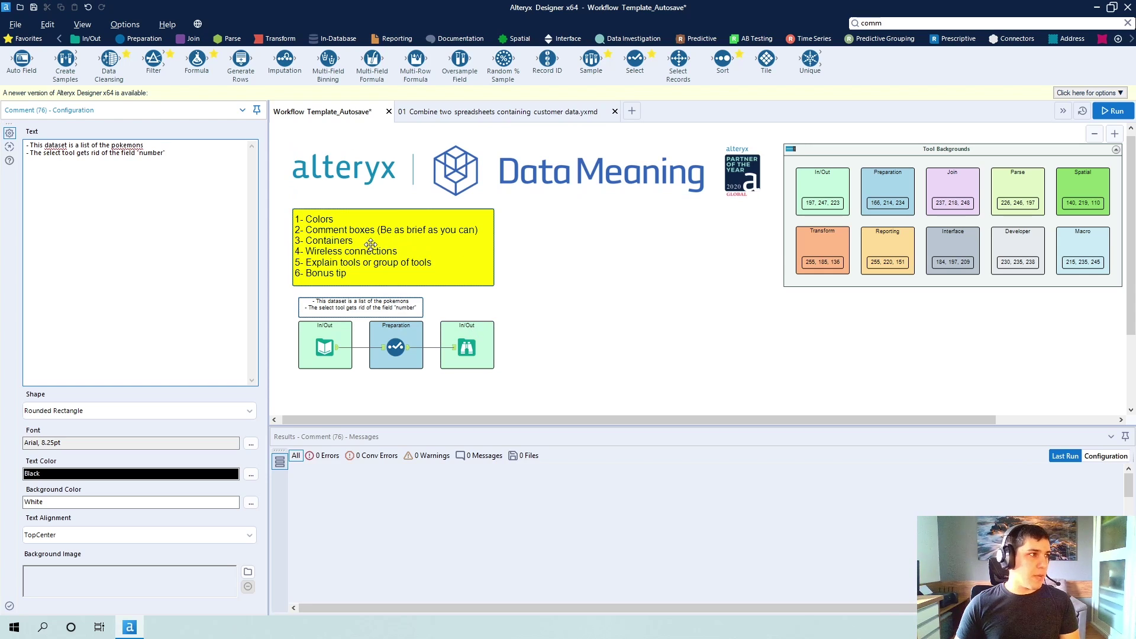
Marquee-select the Input and Select tools on the canvas.
{"action": "left_click_drag", "start_coordinate": [360, 244], "coordinate": [445, 243]}
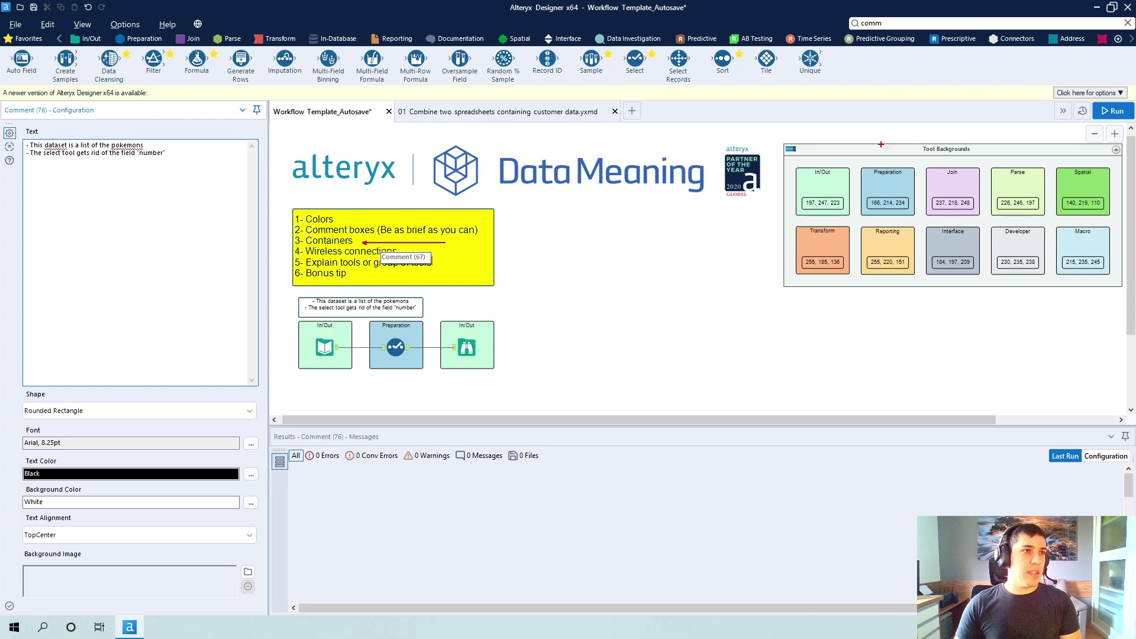
{"action": "mouse_move", "coordinate": [806, 150]}
{"action": "left_mouse_down"}
{"action": "mouse_move", "coordinate": [685, 121]}
{"action": "mouse_move", "coordinate": [700, 134]}
{"action": "left_mouse_up"}
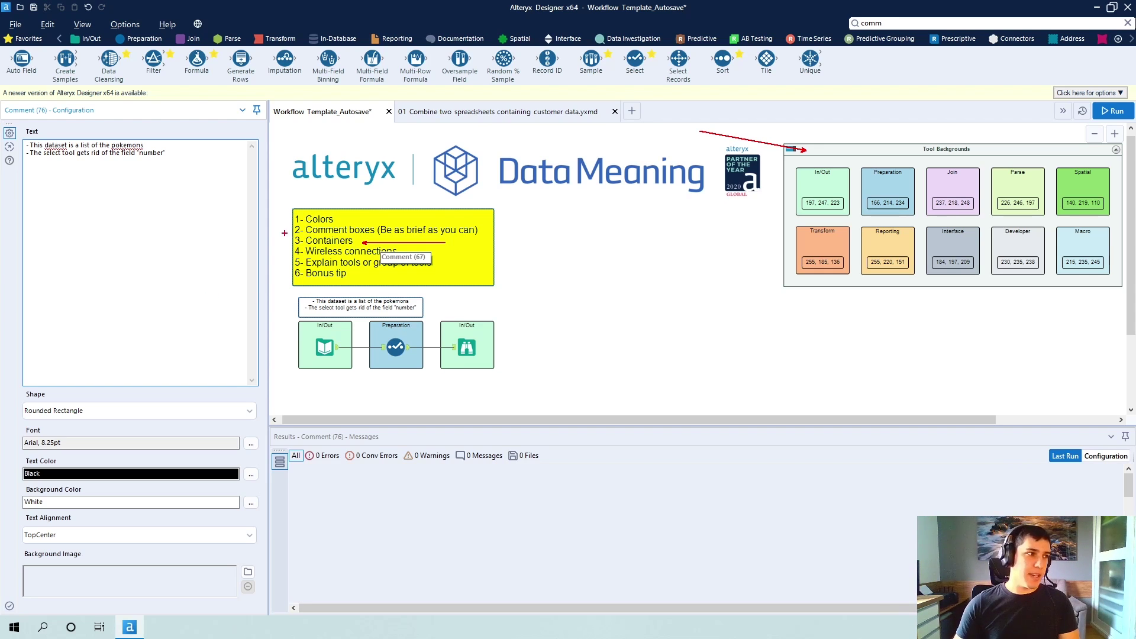
{"action": "key", "text": "Escape"}
{"action": "left_click_drag", "start_coordinate": [432, 381], "coordinate": [290, 289]}
Select the comment, Input and Select tools and wrap them in a new container.
{"action": "right_click", "coordinate": [330, 310]}
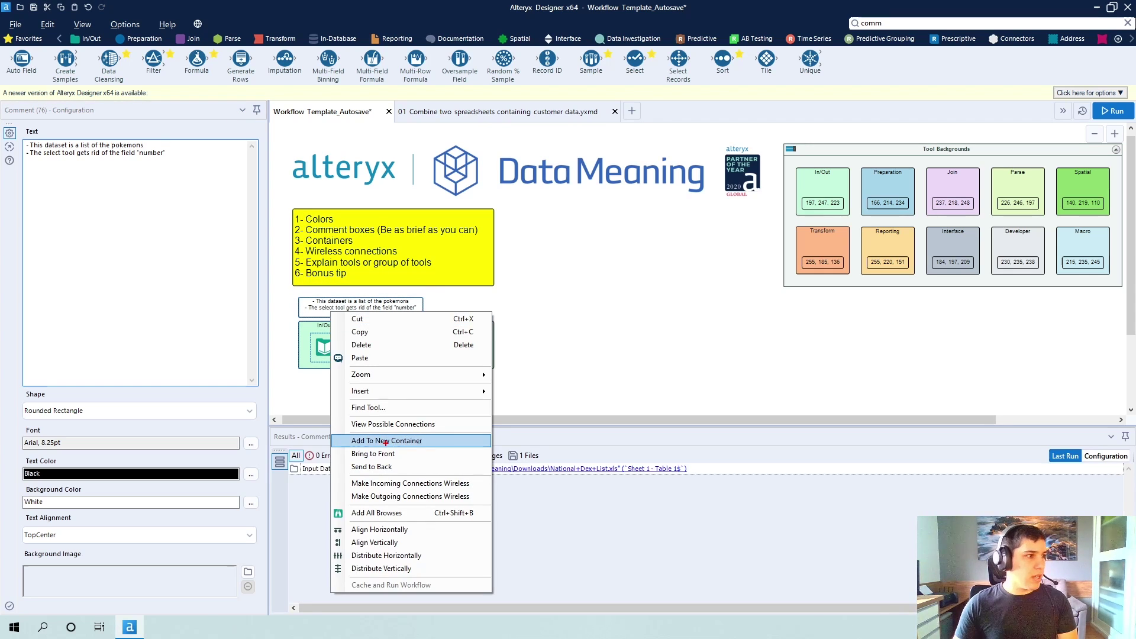
{"action": "left_click_drag", "start_coordinate": [428, 441], "coordinate": [520, 466]}
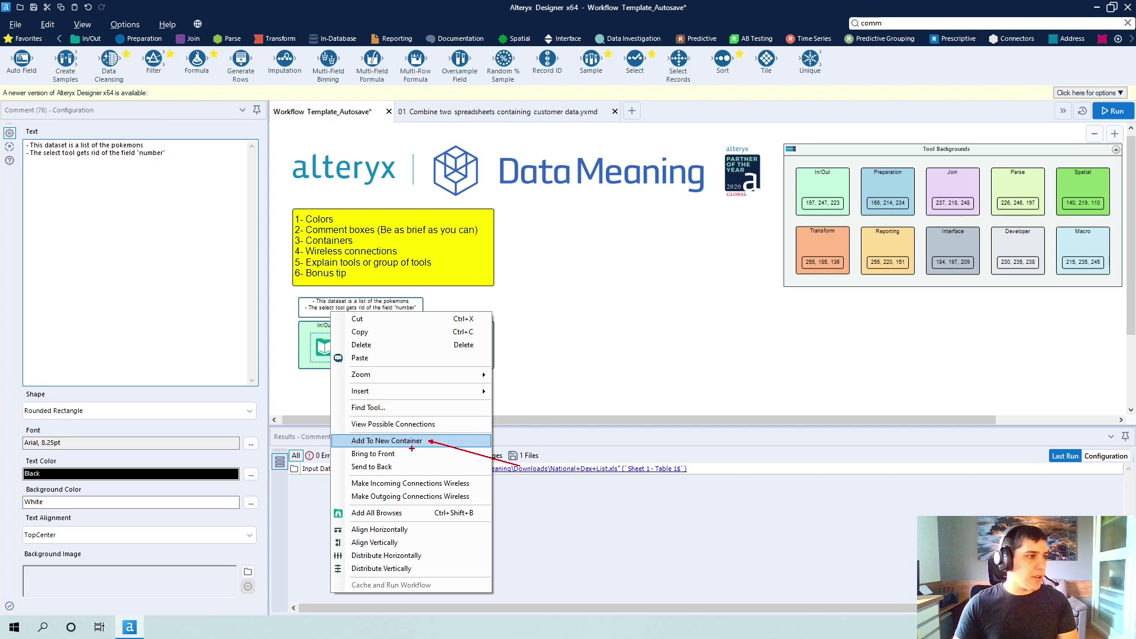
{"action": "key", "text": "Escape"}
{"action": "left_click_drag", "start_coordinate": [419, 385], "coordinate": [286, 305]}
{"action": "right_click", "coordinate": [328, 310]}
{"action": "left_click", "coordinate": [402, 438]}
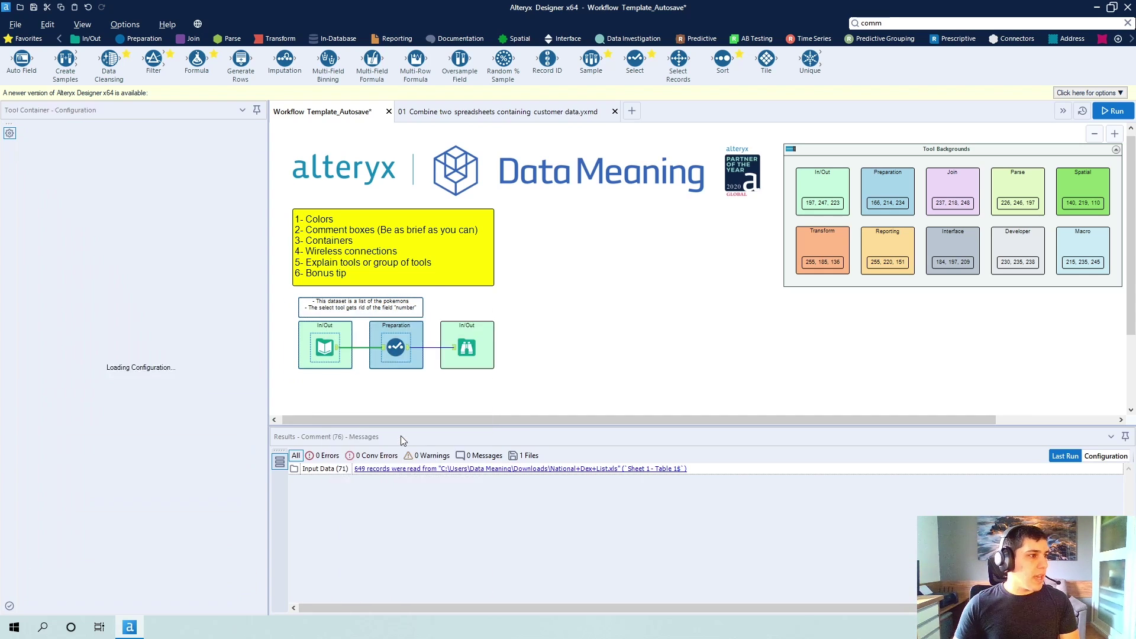
Shift the new container down and rename its caption to Cleanse.
{"action": "left_click_drag", "start_coordinate": [373, 282], "coordinate": [373, 310]}
{"action": "left_click_drag", "start_coordinate": [539, 395], "coordinate": [515, 371]}
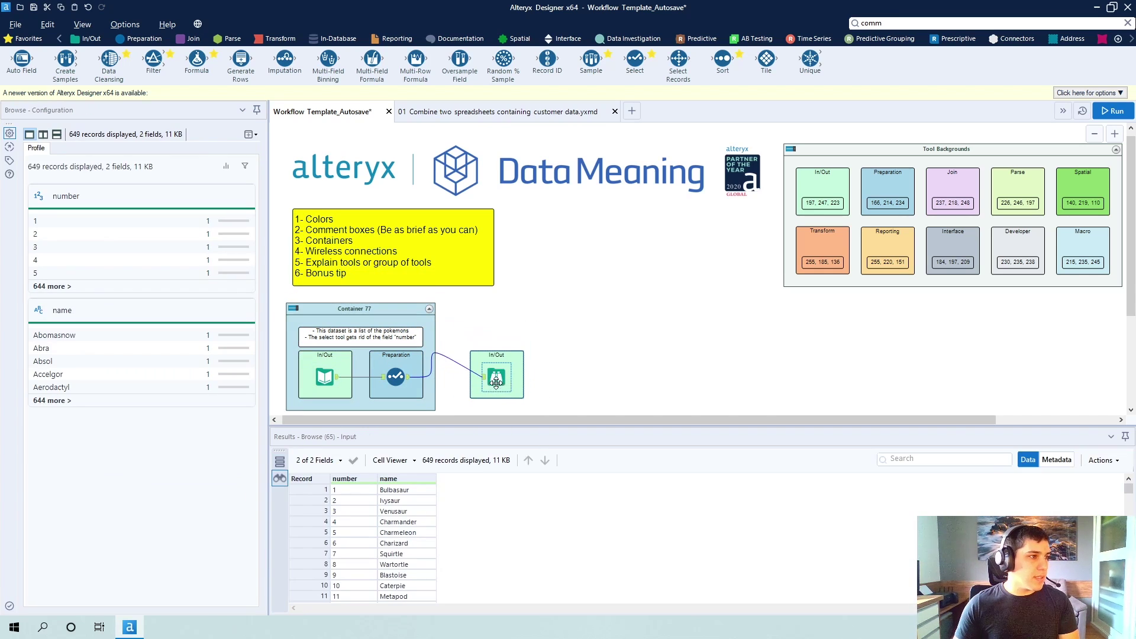
{"action": "left_click", "coordinate": [386, 329]}
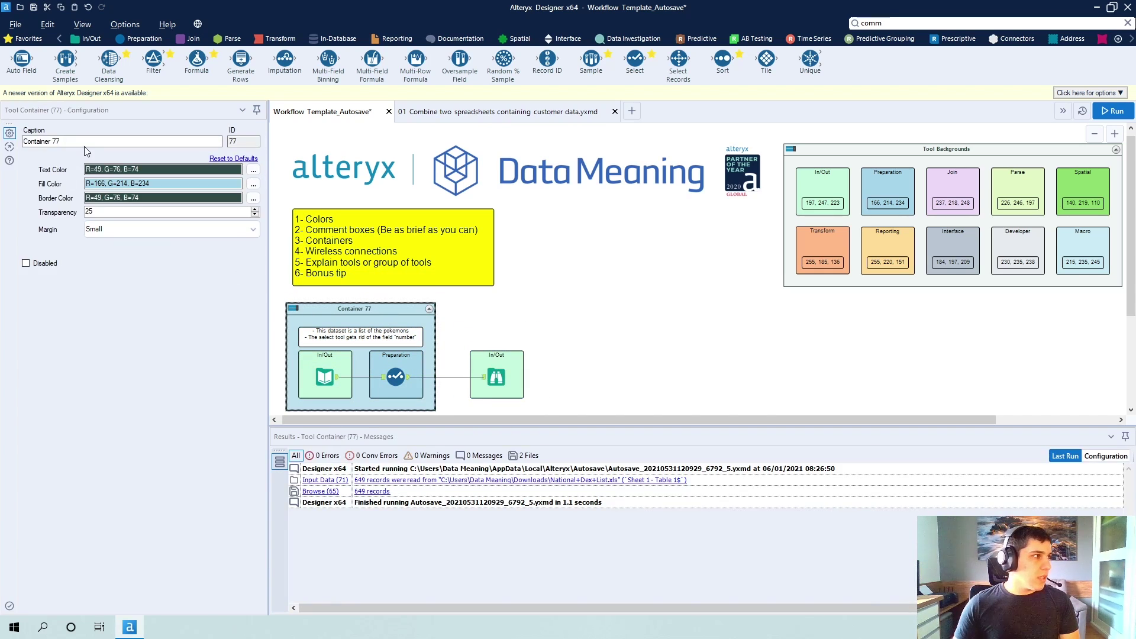
{"action": "left_click", "coordinate": [84, 144]}
{"action": "type", "text": "Cleanse"}
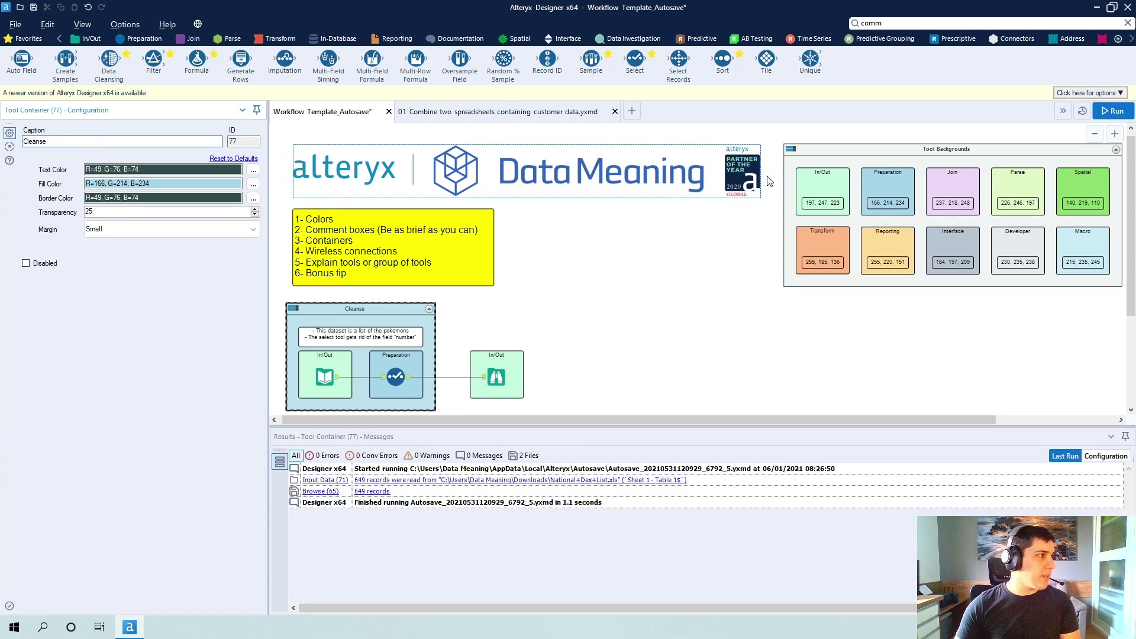
{"action": "left_click", "coordinate": [541, 325]}
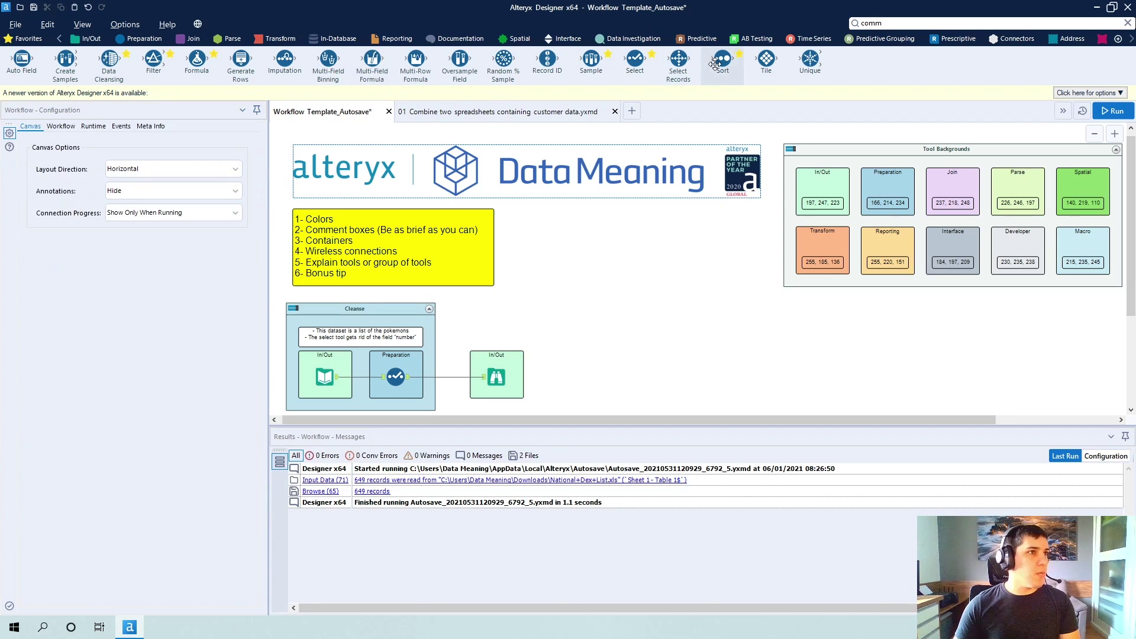
Insert Sort and Data Cleansing tools before Browse and paste two Preparation boxes.
{"action": "left_click_drag", "start_coordinate": [716, 64], "coordinate": [456, 378]}
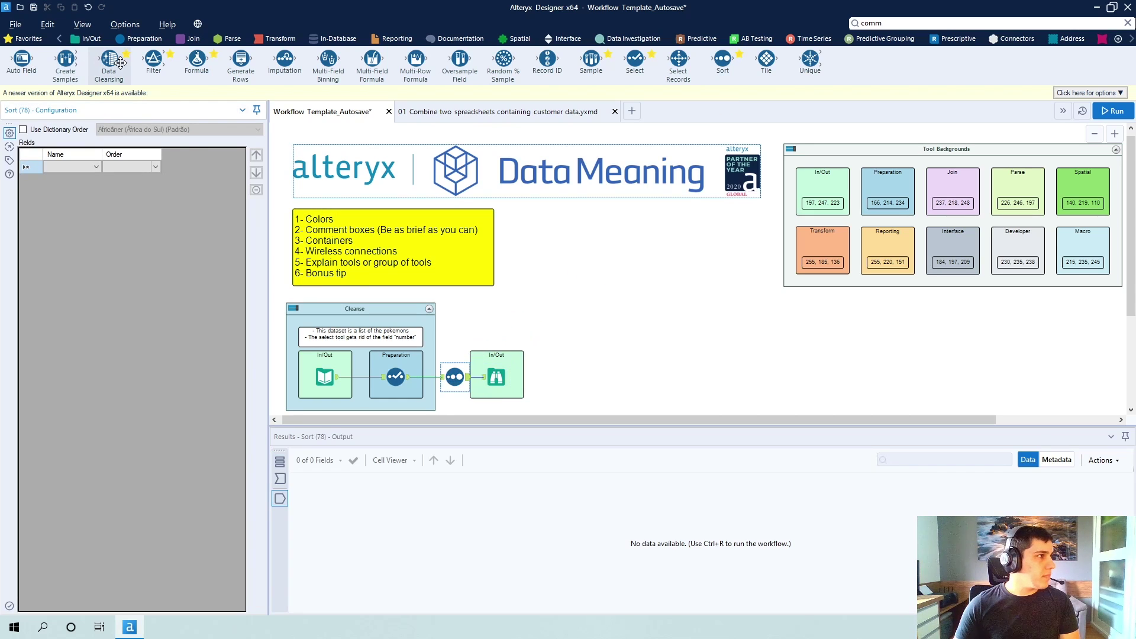
{"action": "left_click_drag", "start_coordinate": [119, 63], "coordinate": [534, 360]}
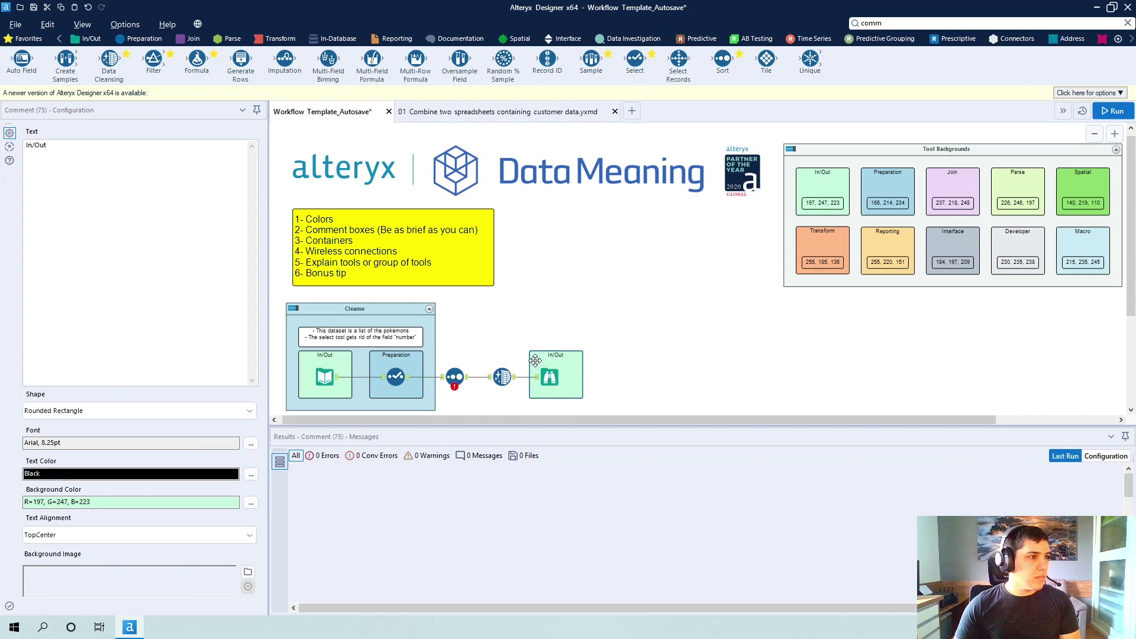
{"action": "left_click", "coordinate": [407, 349]}
{"action": "key", "text": "ctrl+v"}
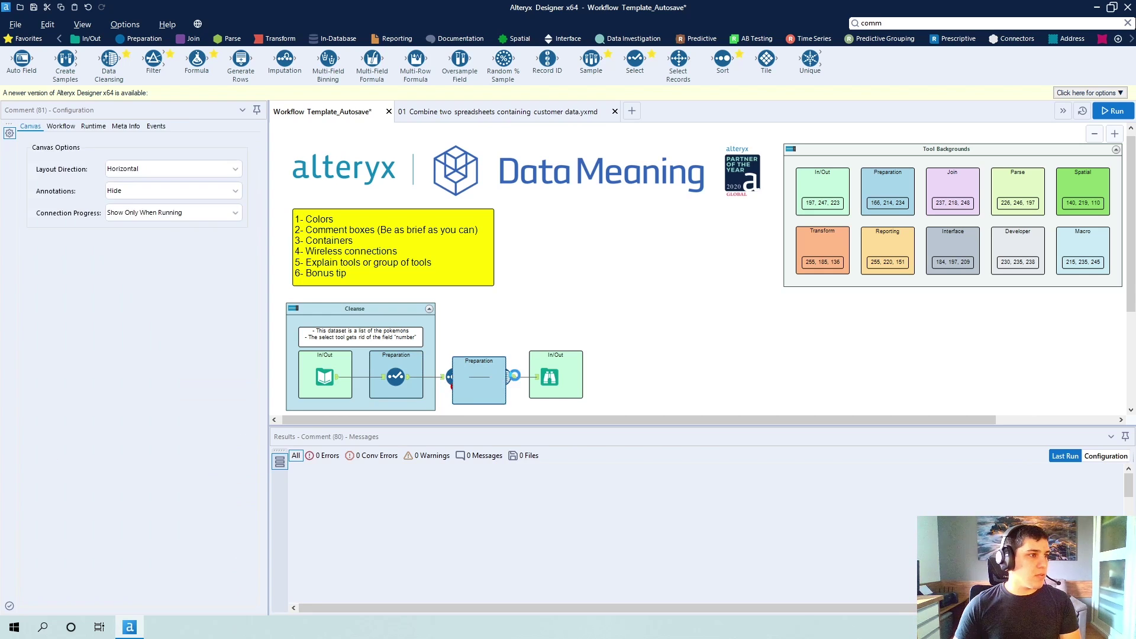
{"action": "key", "text": "ctrl+v"}
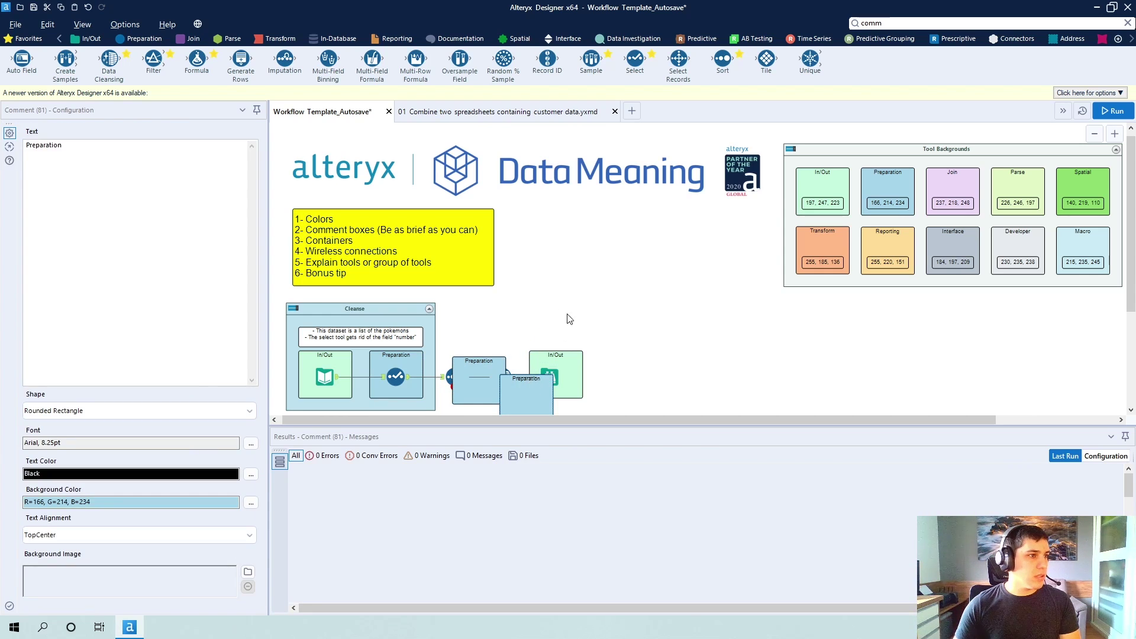
{"action": "left_click_drag", "start_coordinate": [535, 324], "coordinate": [575, 382]}
Place the Preparation boxes behind the Sort and Data Cleansing tools.
{"action": "left_click", "coordinate": [484, 398]}
{"action": "left_click_drag", "start_coordinate": [481, 398], "coordinate": [461, 393]}
{"action": "right_click", "coordinate": [462, 392]}
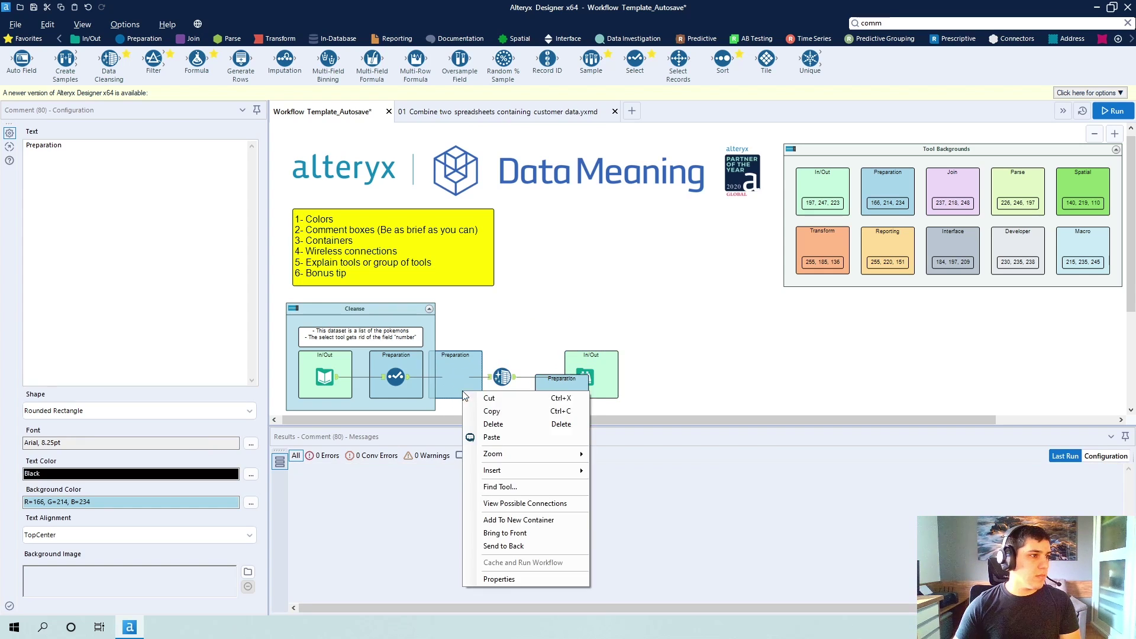
{"action": "left_click", "coordinate": [503, 545]}
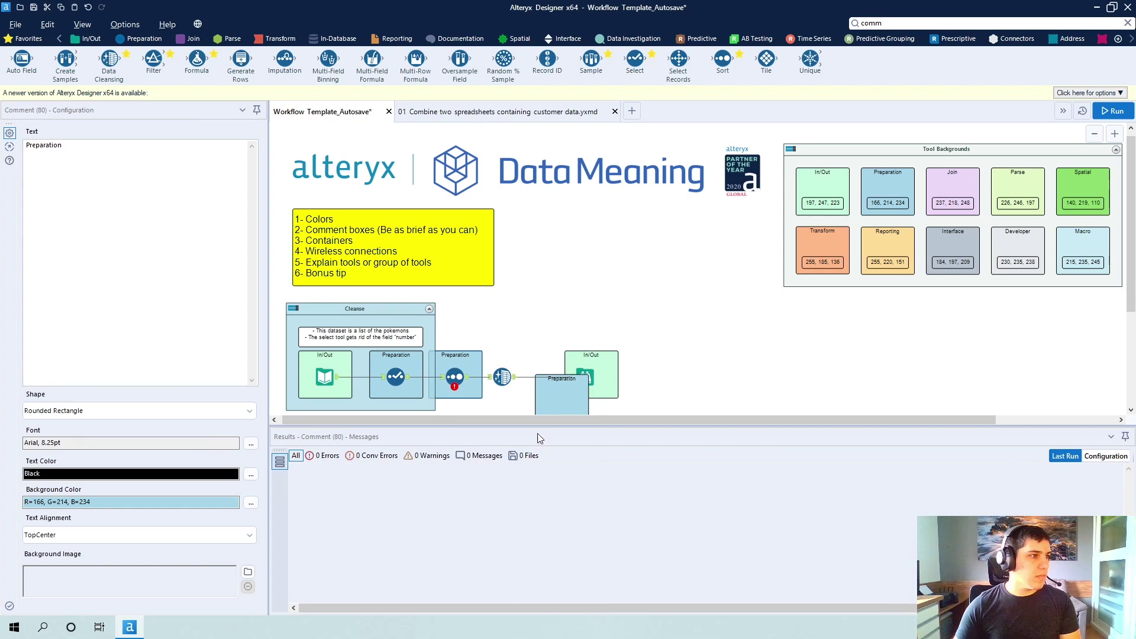
{"action": "left_click_drag", "start_coordinate": [549, 396], "coordinate": [501, 373]}
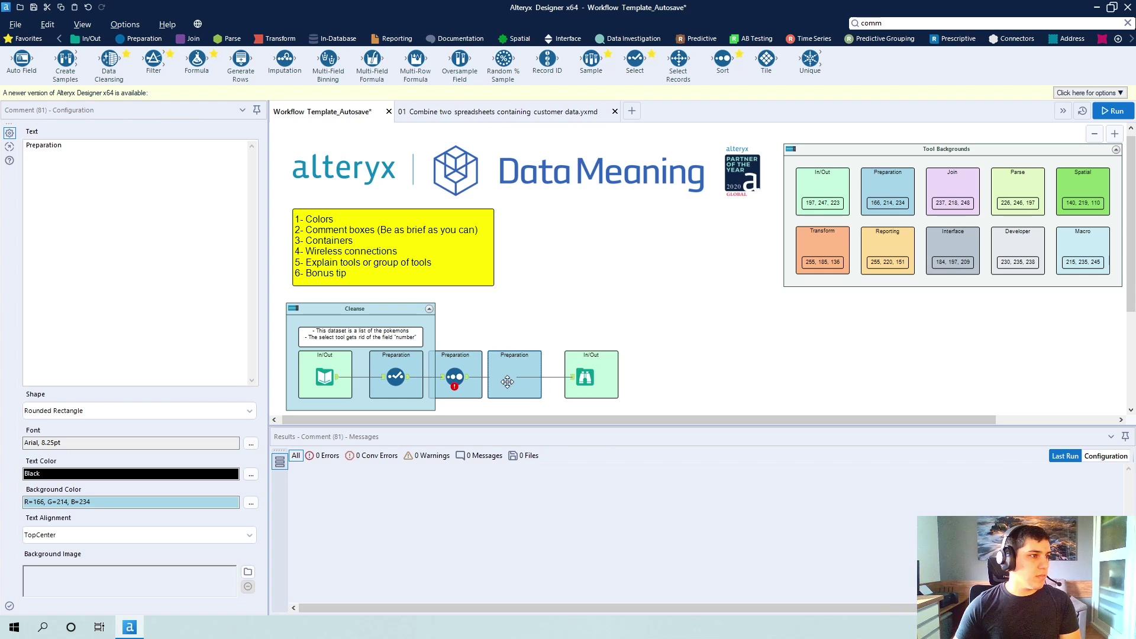
{"action": "right_click", "coordinate": [507, 367]}
{"action": "left_click", "coordinate": [556, 523]}
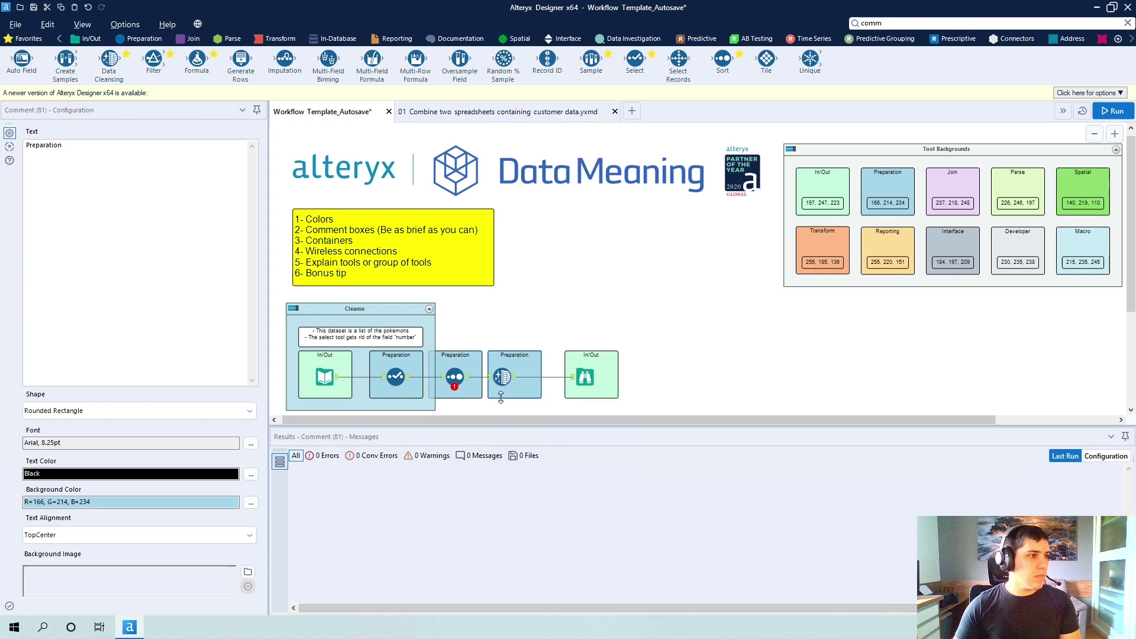
Set the Sort tool to sort on the name field ascending.
{"action": "left_click", "coordinate": [507, 377]}
{"action": "left_click", "coordinate": [466, 377]}
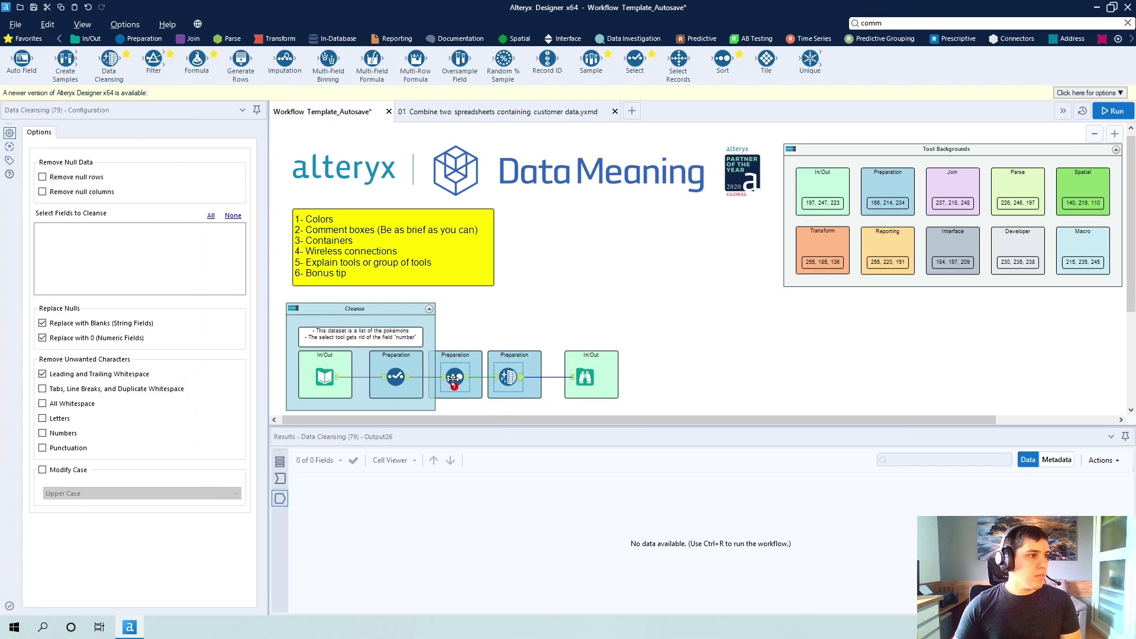
{"action": "left_click", "coordinate": [55, 180]}
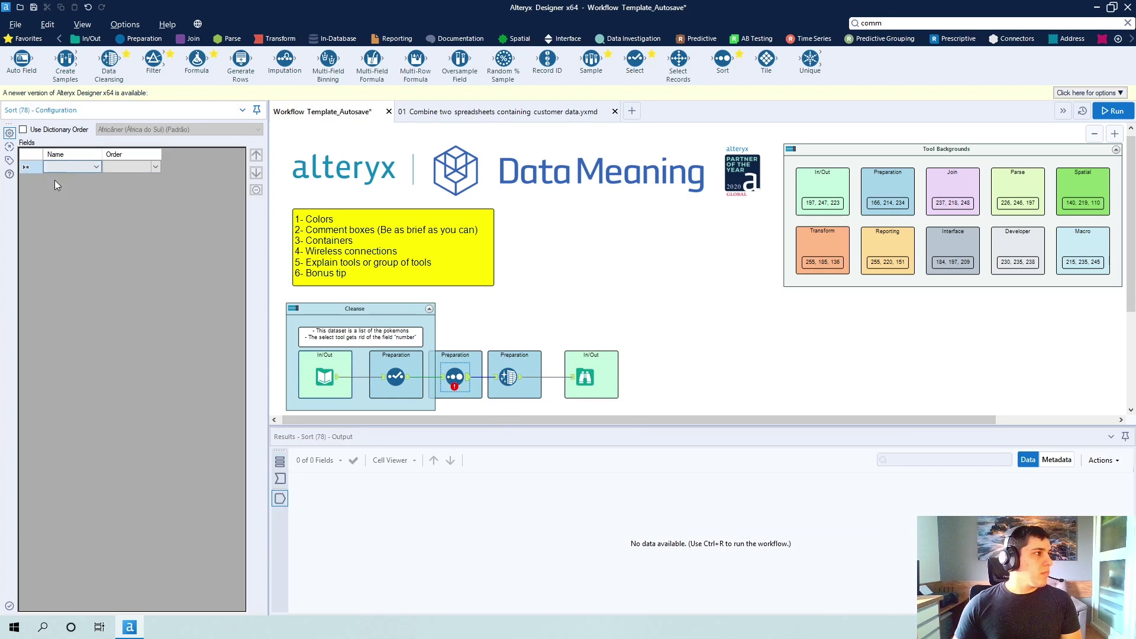
{"action": "left_click", "coordinate": [83, 167]}
{"action": "left_click", "coordinate": [85, 179]}
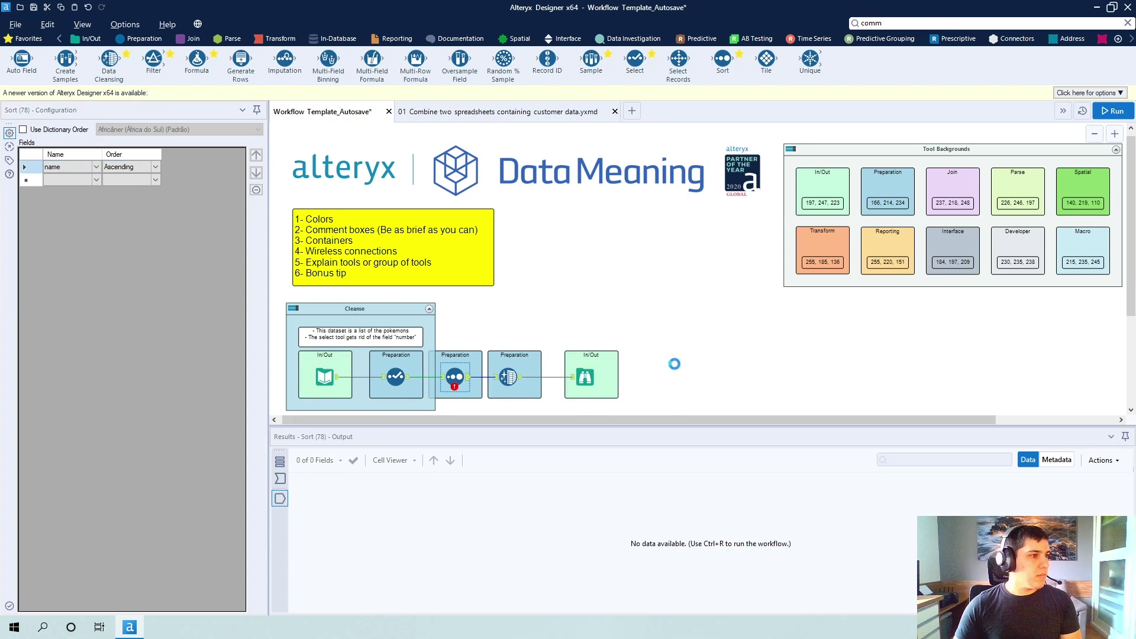
{"action": "left_click", "coordinate": [523, 391]}
{"action": "left_click", "coordinate": [508, 377]}
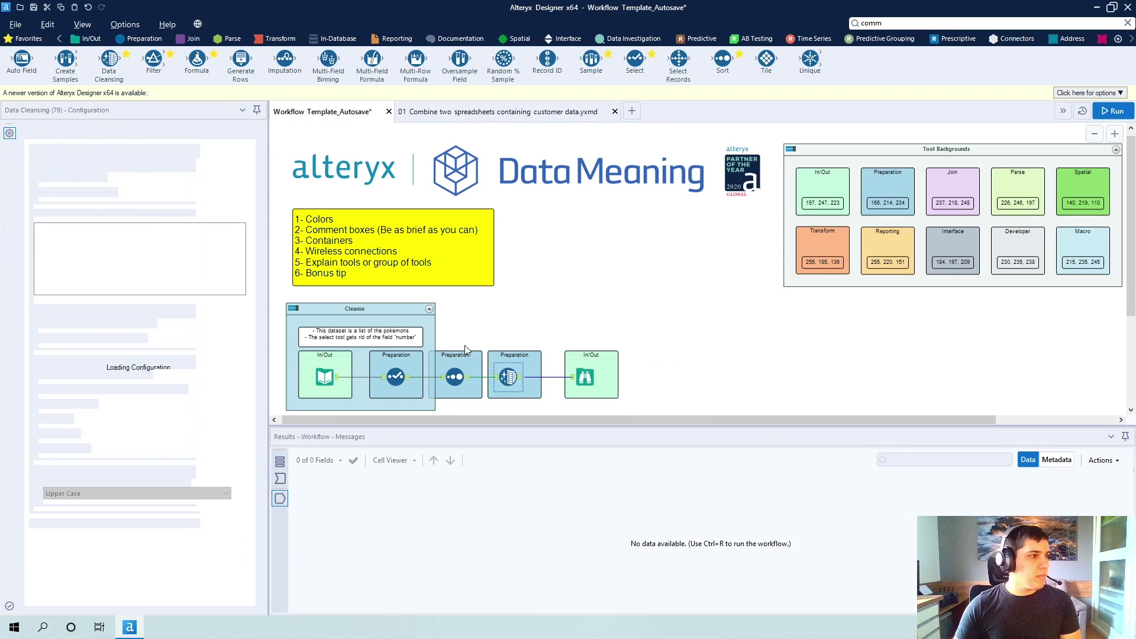
{"action": "left_click_drag", "start_coordinate": [440, 327], "coordinate": [609, 388]}
Wrap the Data Cleansing and Sort tools in a new container and position it.
{"action": "left_click", "coordinate": [549, 313]}
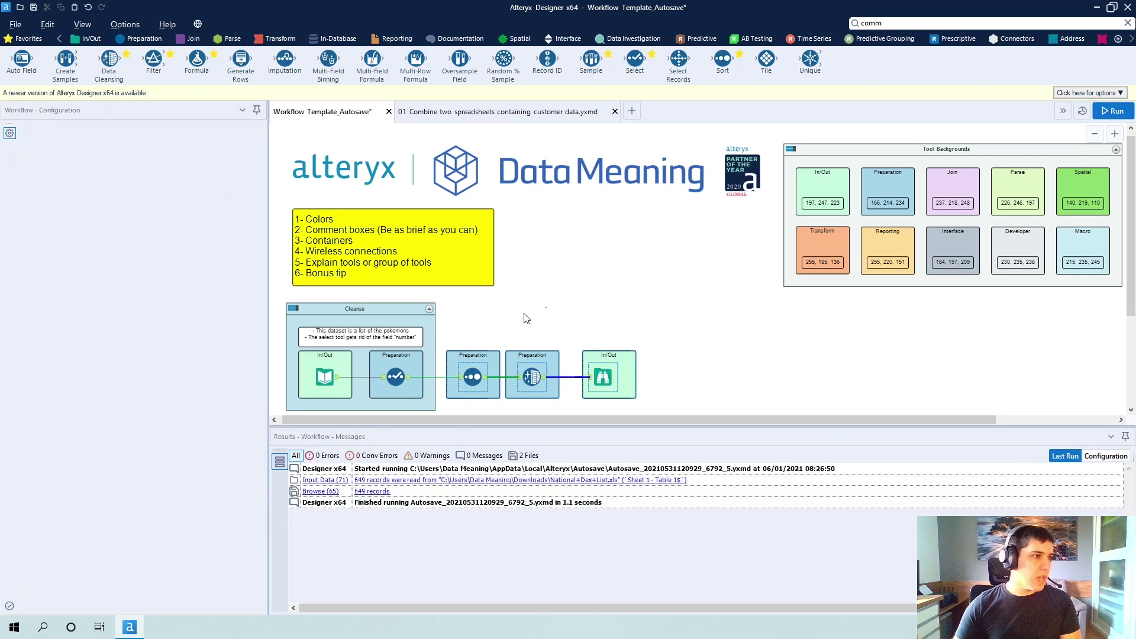
{"action": "left_click_drag", "start_coordinate": [558, 403], "coordinate": [447, 335]}
{"action": "right_click", "coordinate": [475, 379]}
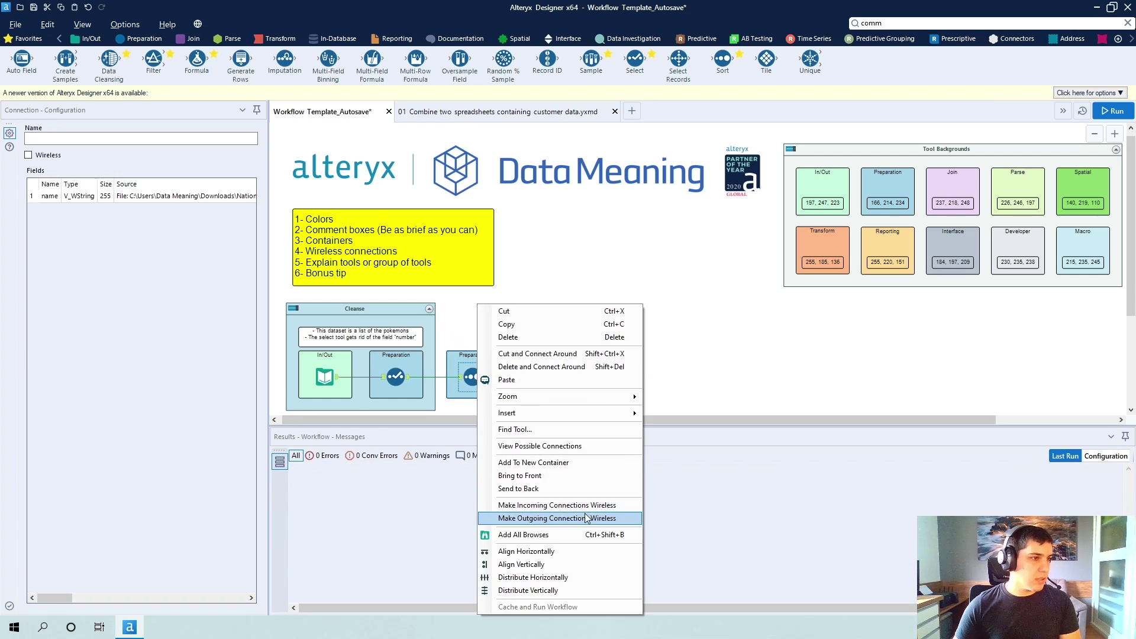
{"action": "left_click", "coordinate": [533, 462]}
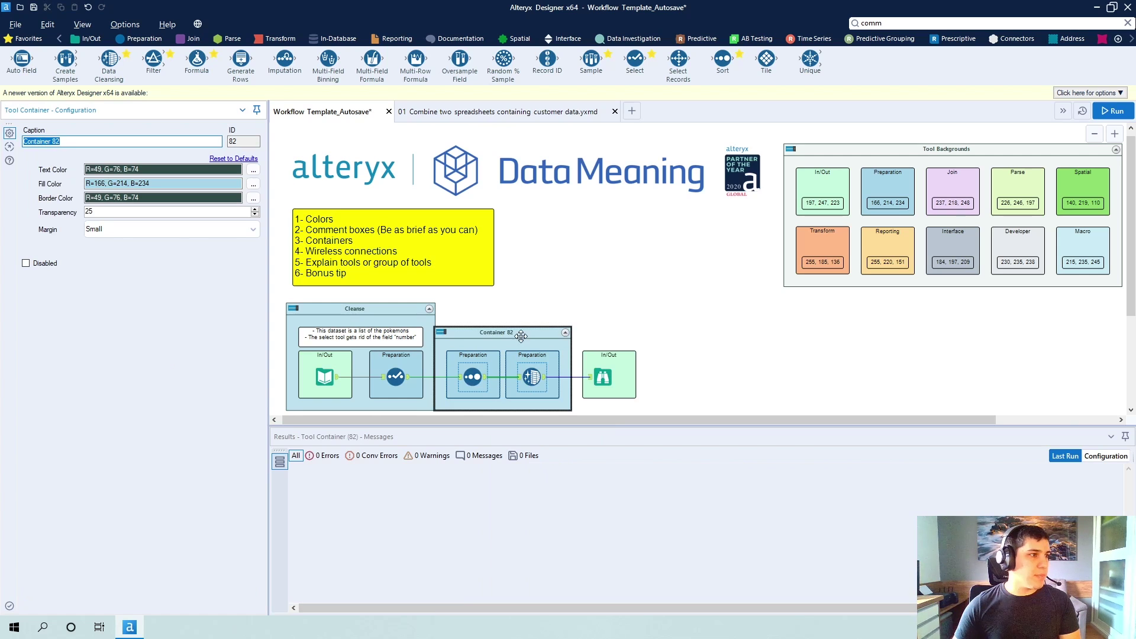
{"action": "left_click_drag", "start_coordinate": [520, 336], "coordinate": [529, 330]}
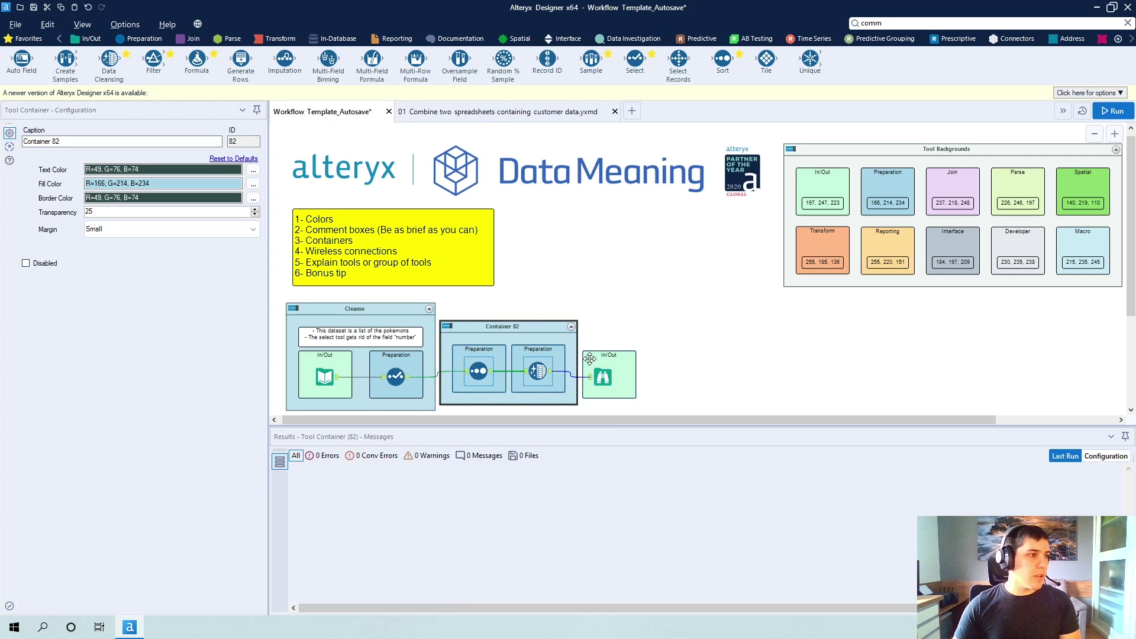
{"action": "left_click_drag", "start_coordinate": [598, 339], "coordinate": [639, 393]}
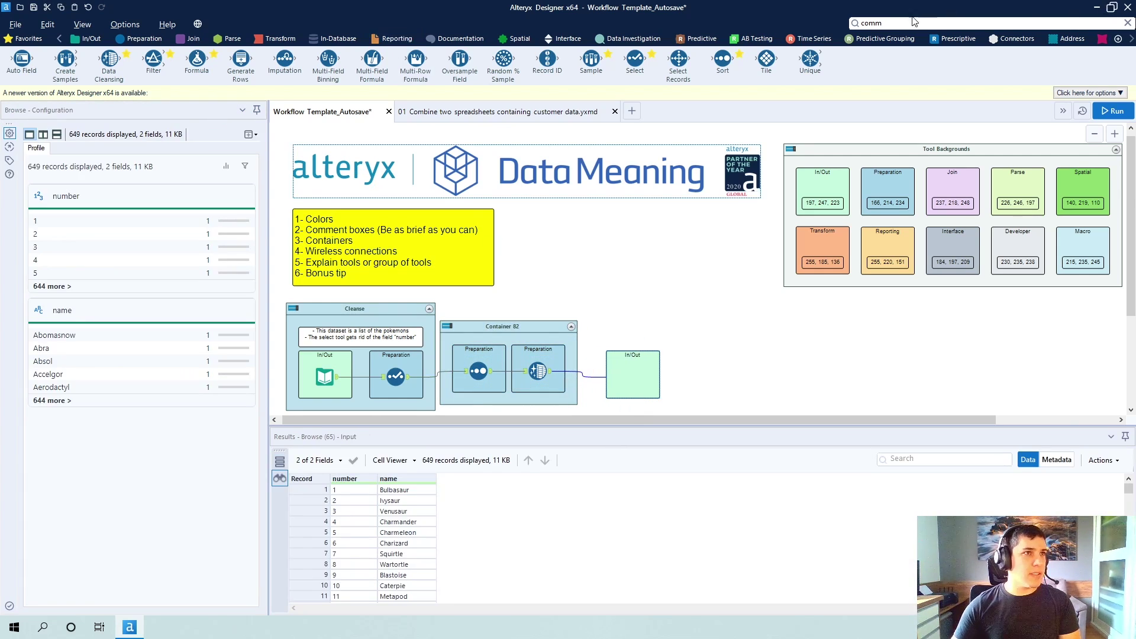
Add a comment inside Container 82 reading 'The tools within this container are intended...'.
{"action": "left_click", "coordinate": [988, 23]}
{"action": "left_click_drag", "start_coordinate": [902, 65], "coordinate": [473, 332]}
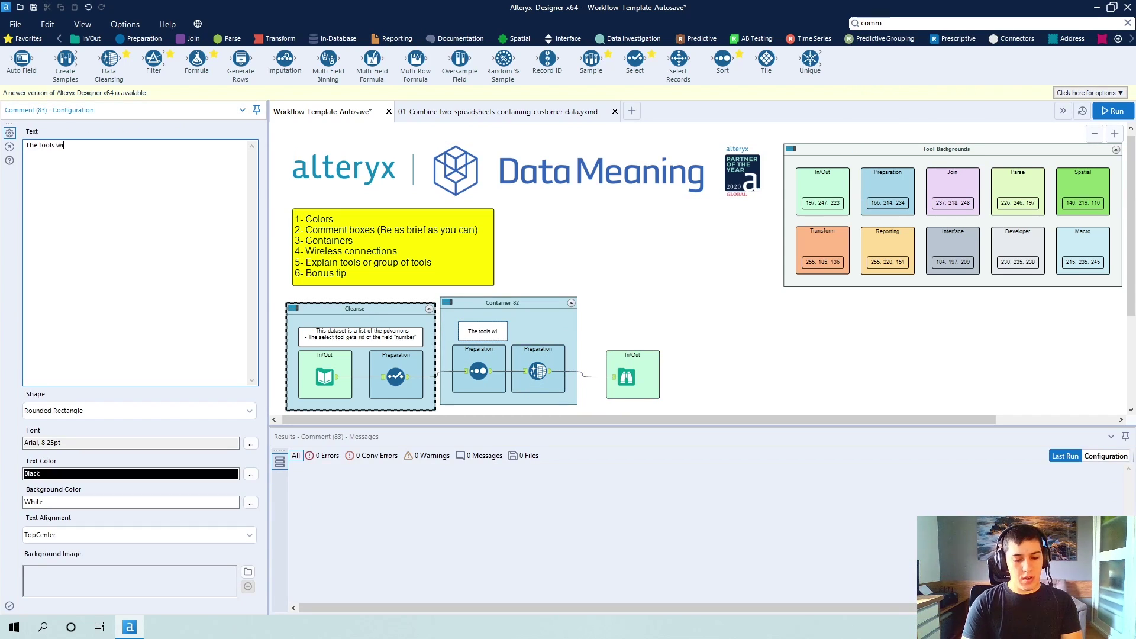
{"action": "type", "text": "hin "}
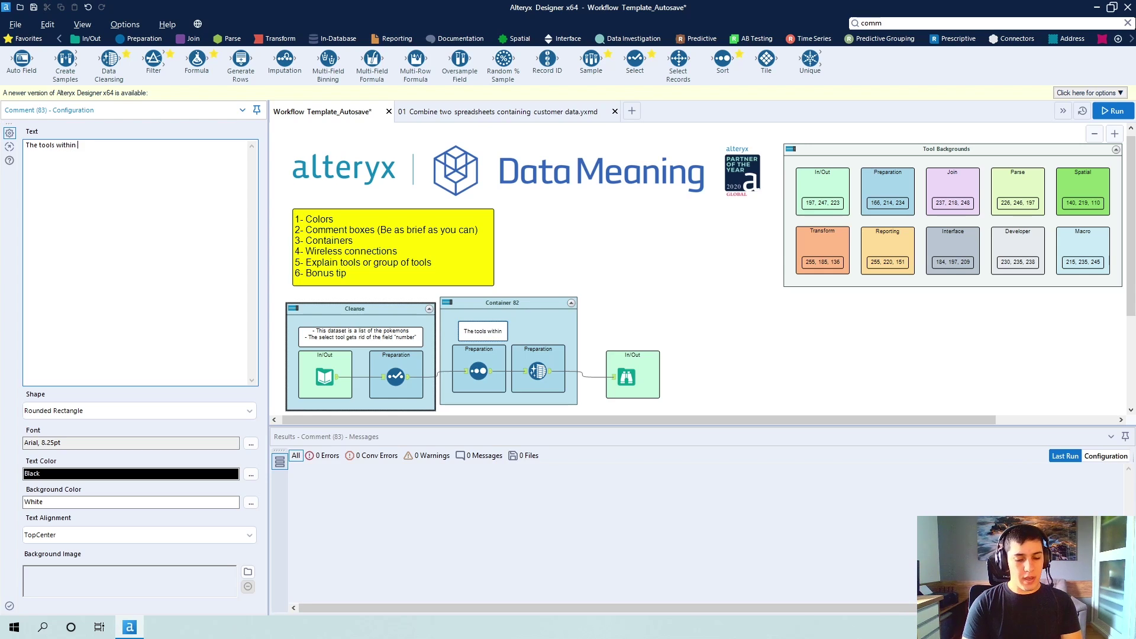
{"action": "type", "text": "this container are inte"}
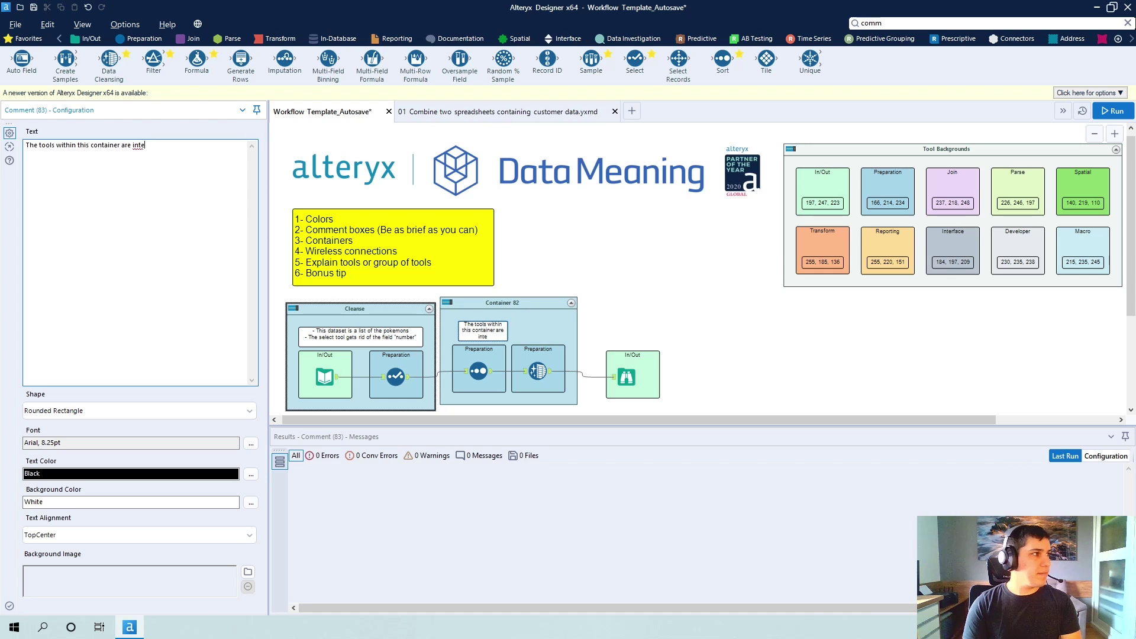
{"action": "type", "text": "nded..."}
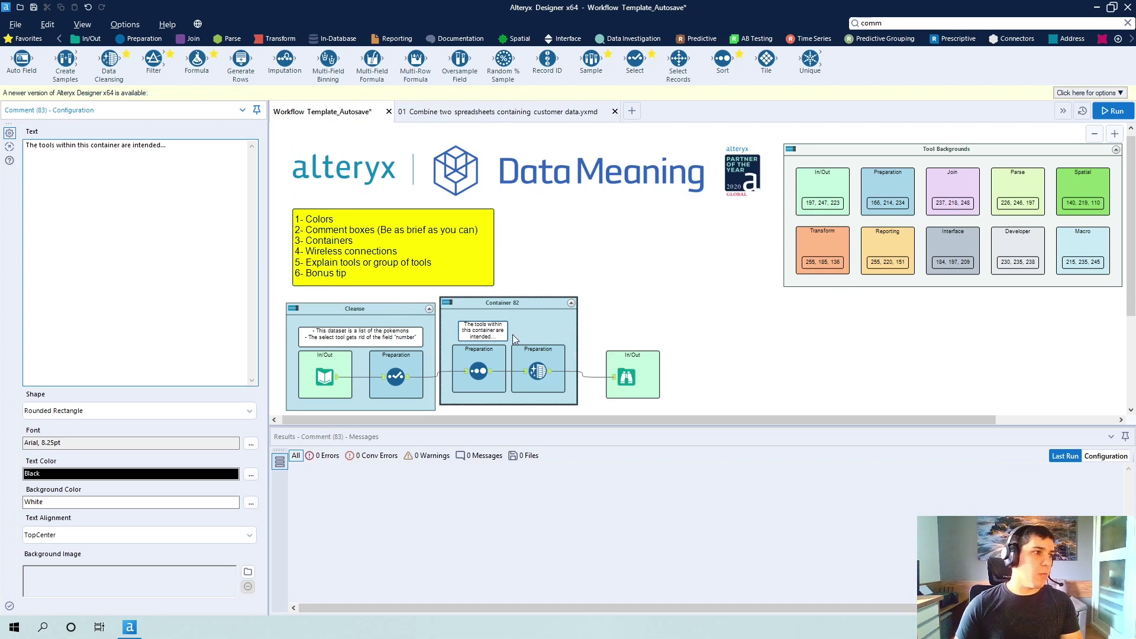
{"action": "left_click_drag", "start_coordinate": [514, 305], "coordinate": [515, 313]}
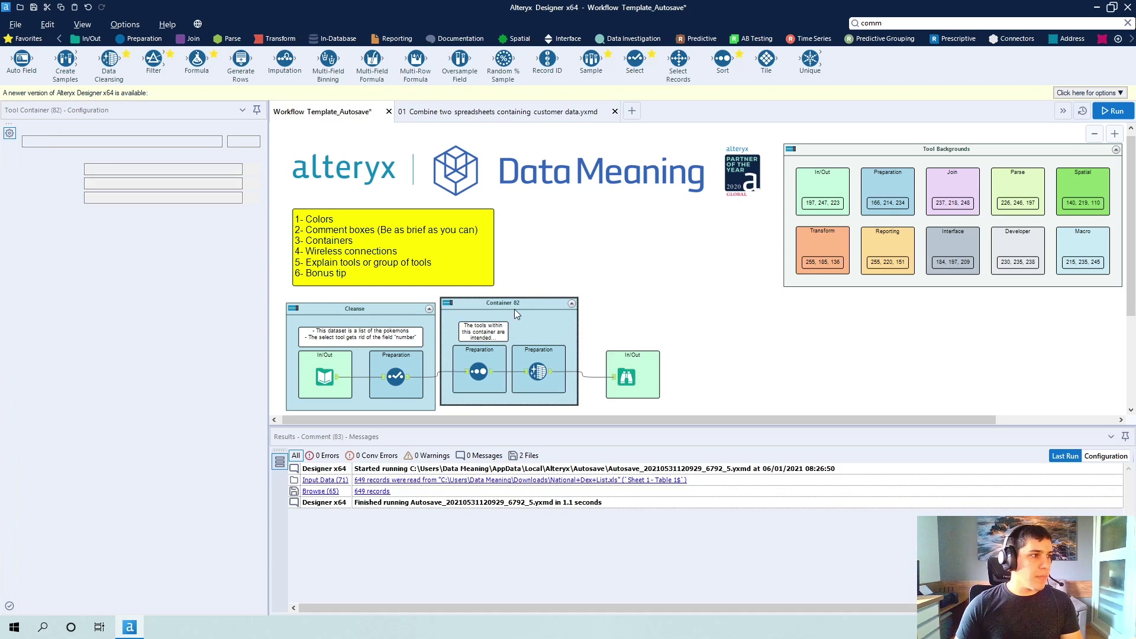
Drag the Container 82 comment's left and right edges outward to span the container.
{"action": "scroll", "coordinate": [509, 305], "scroll_direction": "down", "scroll_amount": 3}
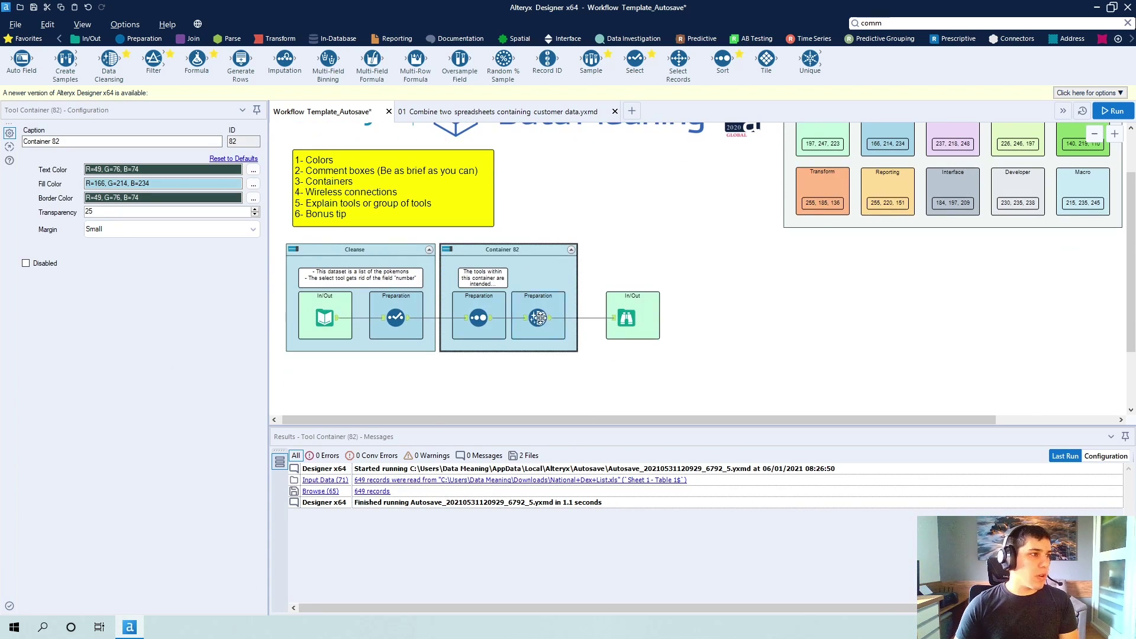
{"action": "left_click_drag", "start_coordinate": [508, 279], "coordinate": [565, 279]}
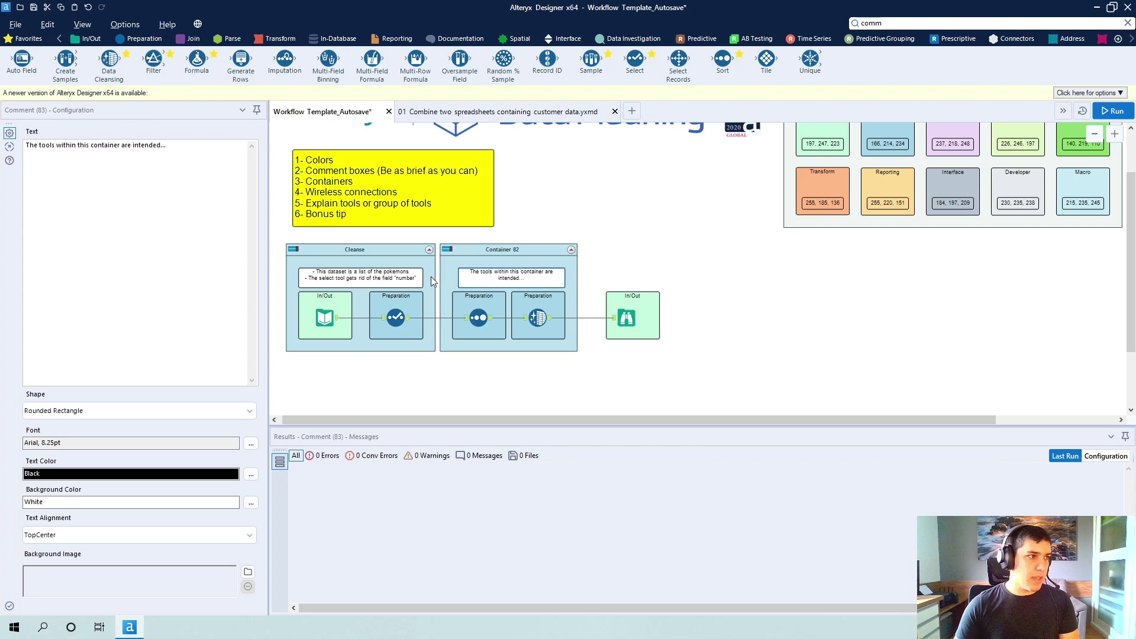
{"action": "left_click_drag", "start_coordinate": [459, 278], "coordinate": [453, 278]}
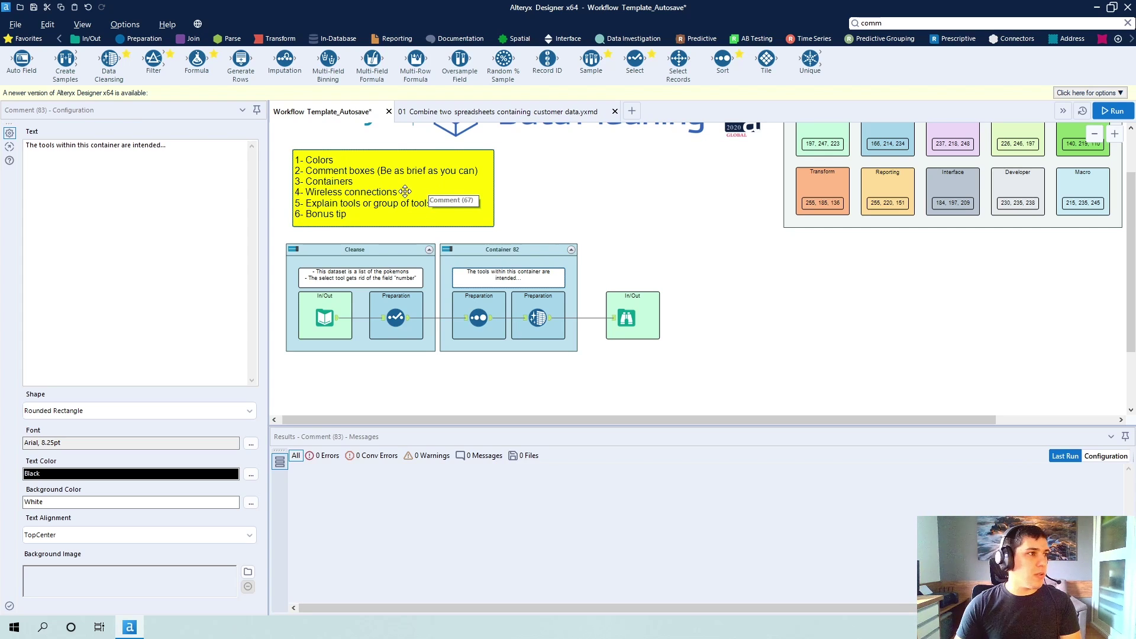
{"action": "left_click_drag", "start_coordinate": [402, 192], "coordinate": [487, 192]}
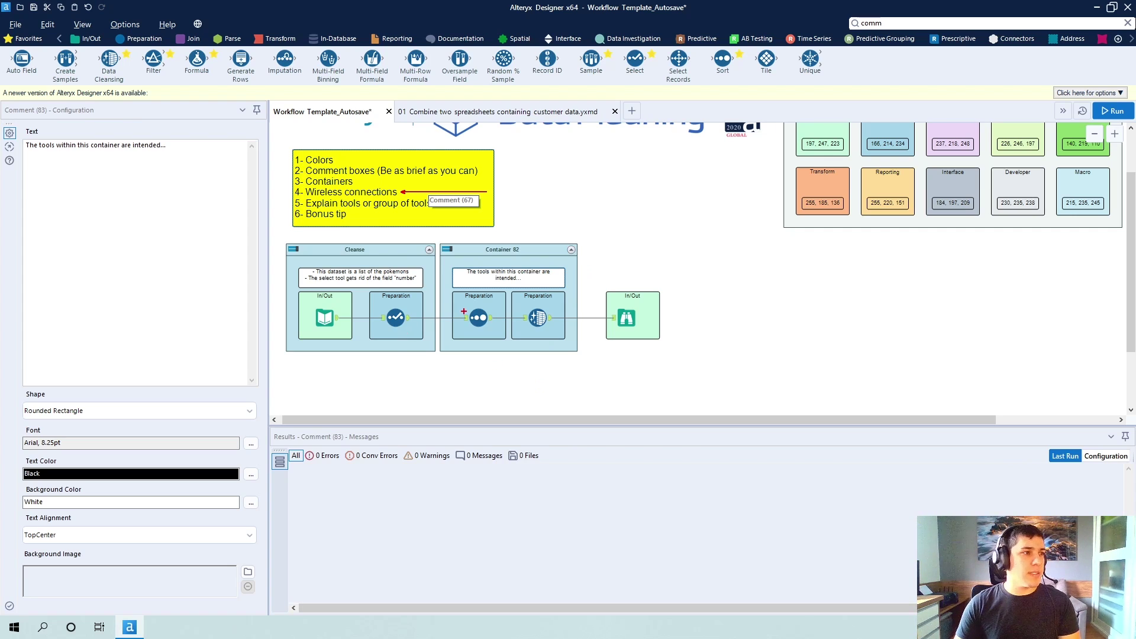
{"action": "key", "text": "Escape"}
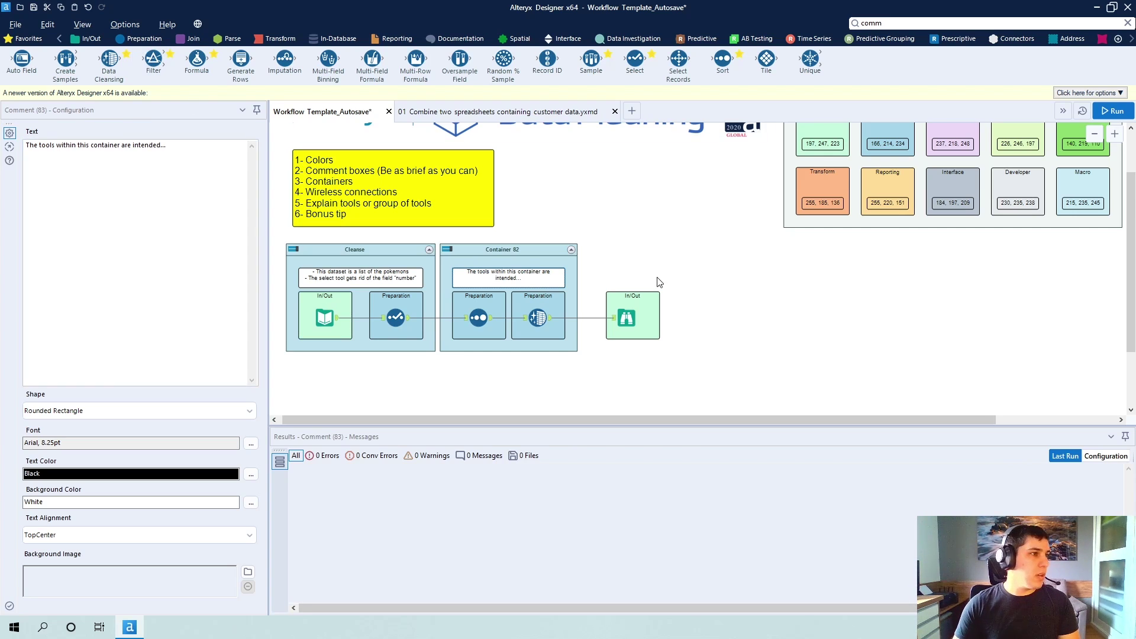
Add four Select tools below the containers and align them in one column.
{"action": "left_click", "coordinate": [543, 312]}
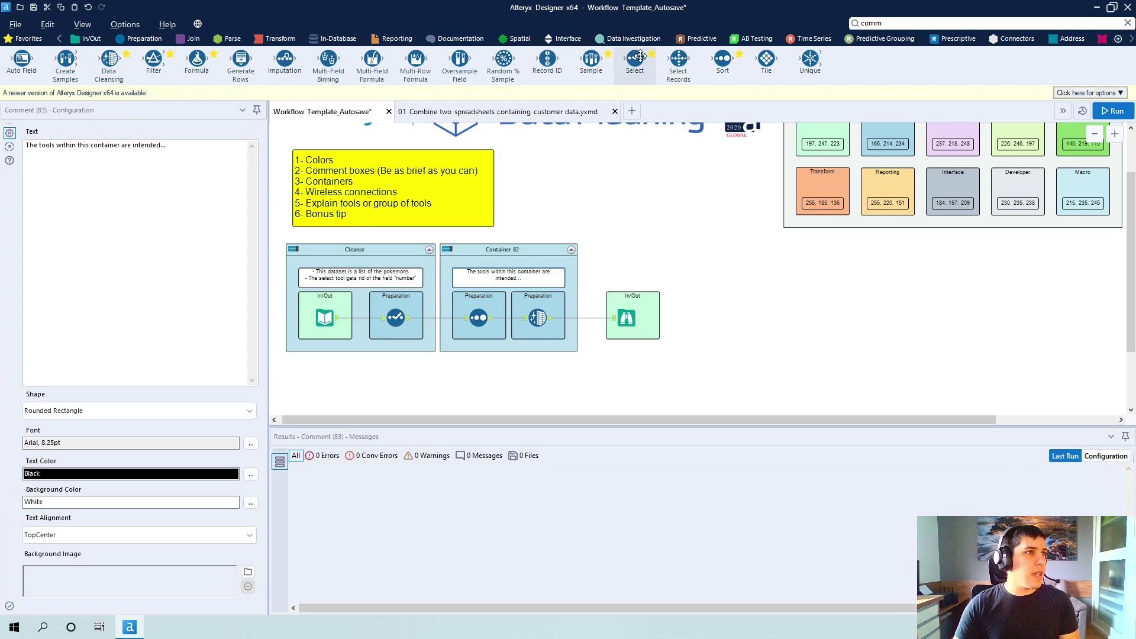
{"action": "left_click_drag", "start_coordinate": [635, 60], "coordinate": [600, 386]}
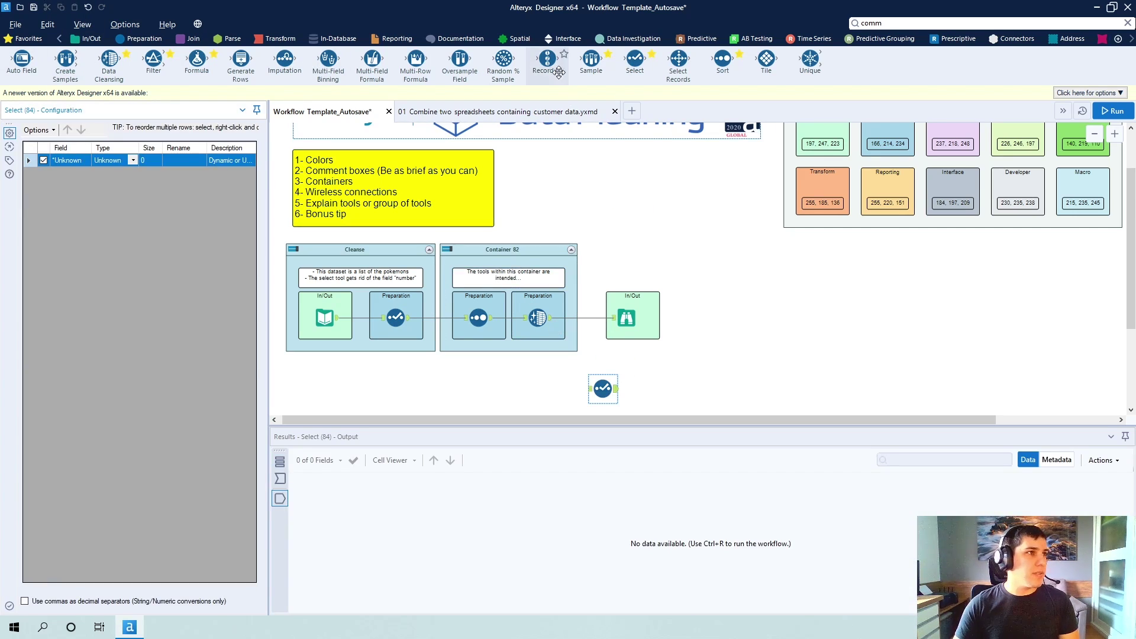
{"action": "left_click_drag", "start_coordinate": [636, 61], "coordinate": [607, 362]}
{"action": "left_click_drag", "start_coordinate": [636, 61], "coordinate": [602, 398]}
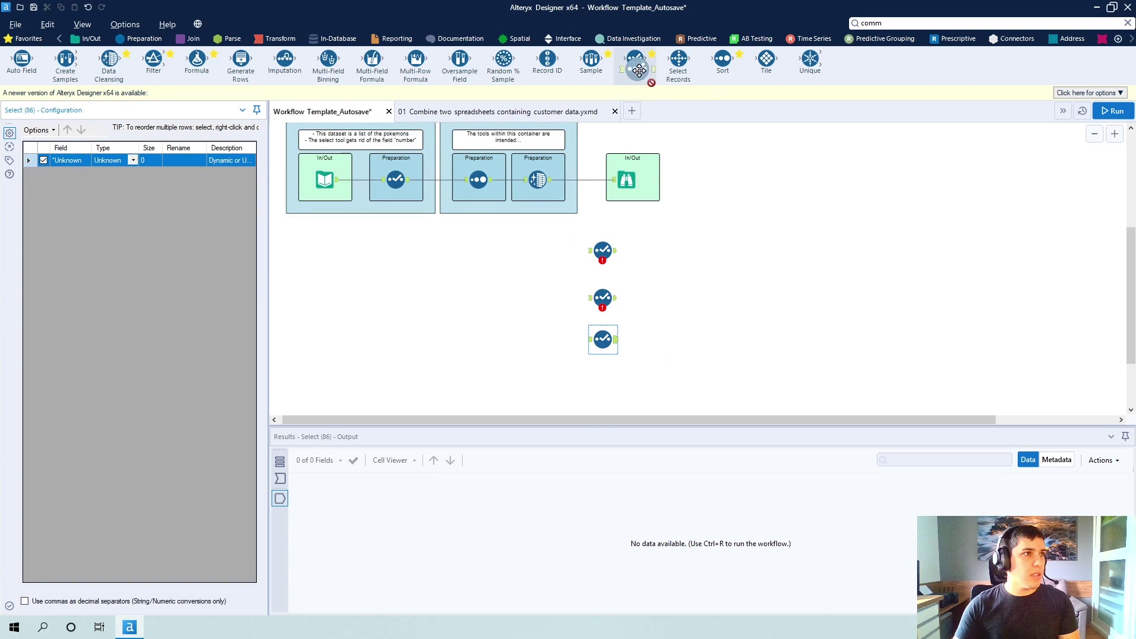
{"action": "left_click_drag", "start_coordinate": [636, 62], "coordinate": [609, 385]}
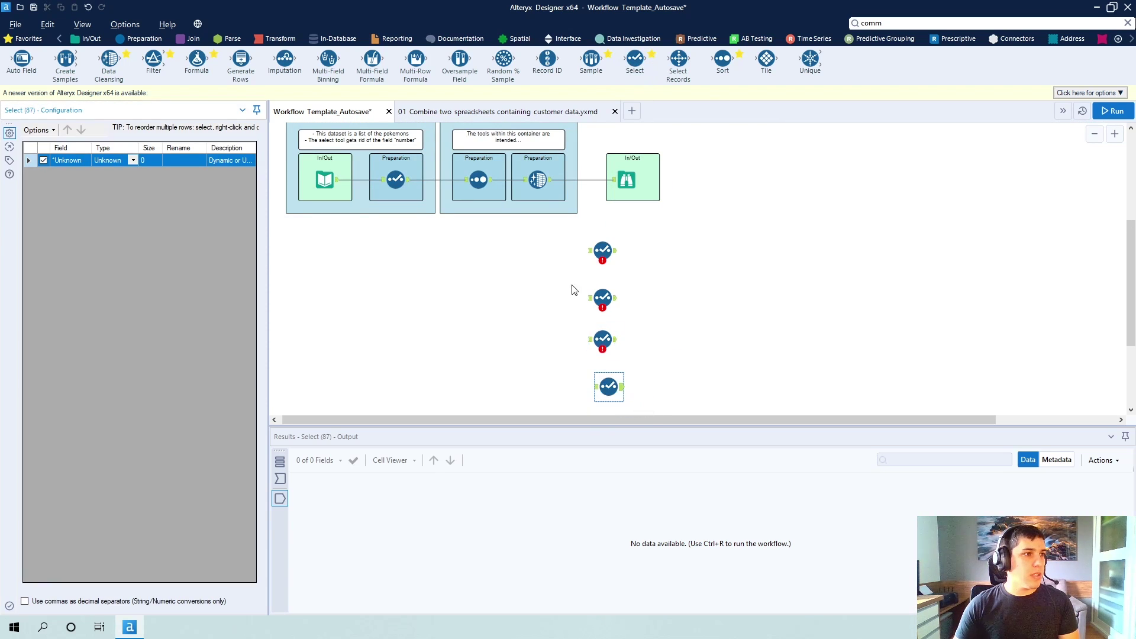
{"action": "left_click_drag", "start_coordinate": [560, 243], "coordinate": [687, 318]}
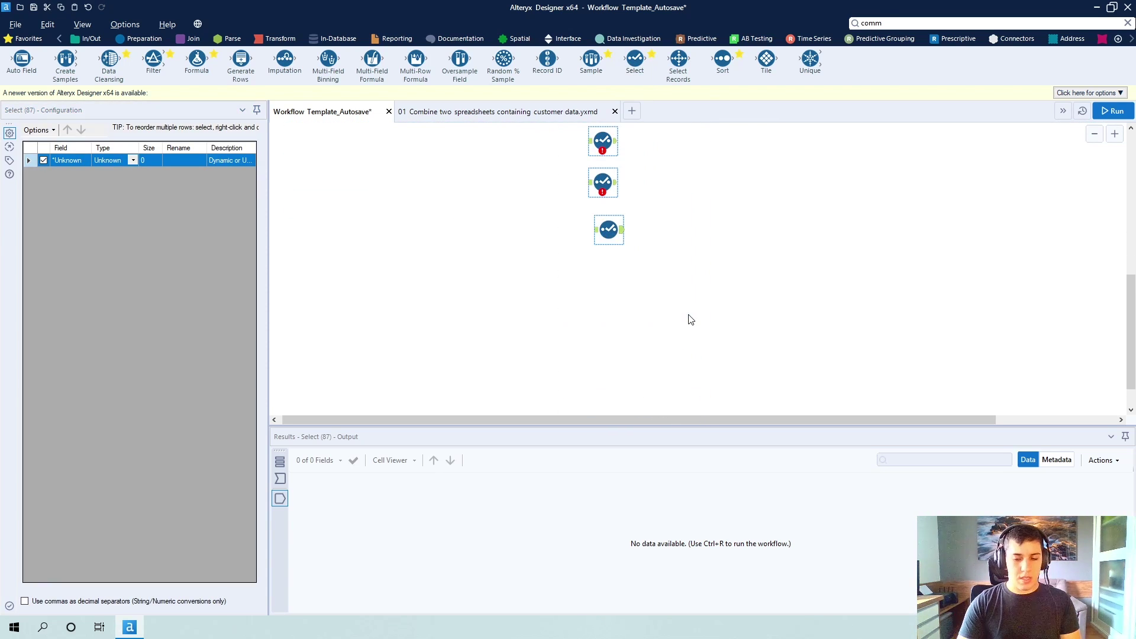
{"action": "key", "text": "ctrl+shift+plus"}
Attach a Browse to each Select tool and connect Container 82's output to the top Select.
{"action": "scroll", "coordinate": [648, 282], "scroll_direction": "up", "scroll_amount": 2}
{"action": "scroll", "coordinate": [648, 282], "scroll_direction": "up", "scroll_amount": 2}
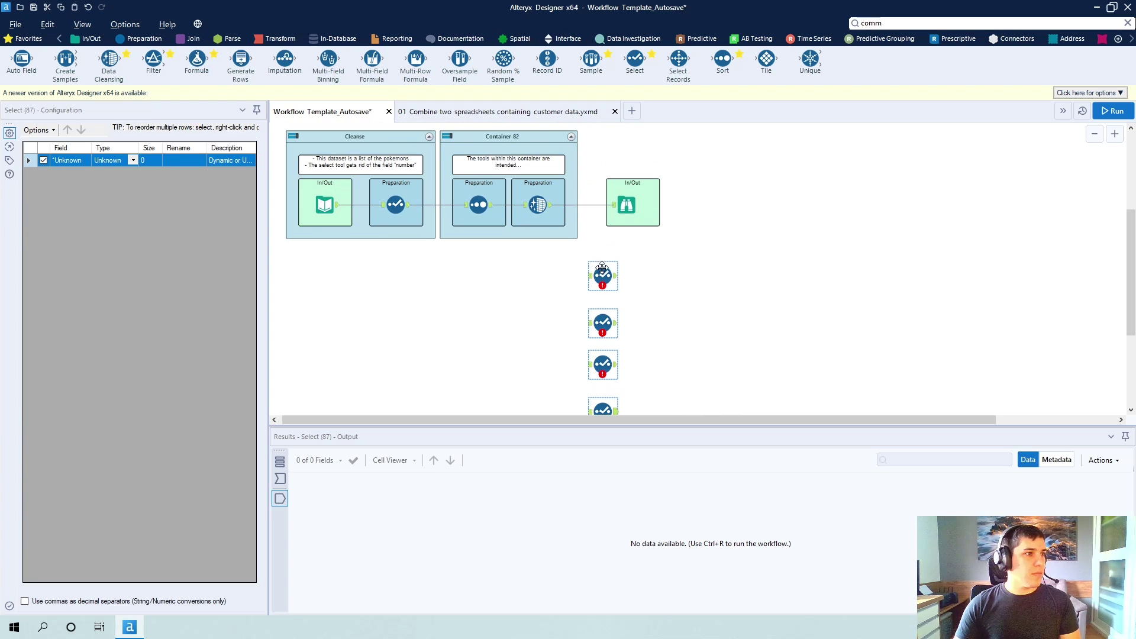
{"action": "key", "text": "ctrl+shift+b"}
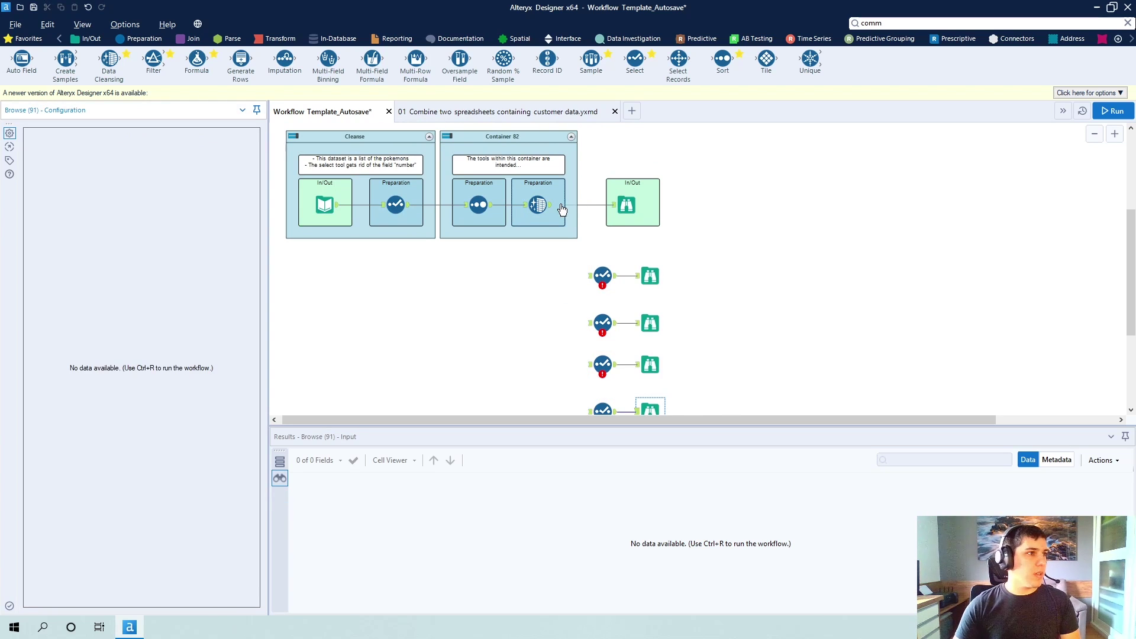
{"action": "left_click_drag", "start_coordinate": [551, 205], "coordinate": [561, 264]}
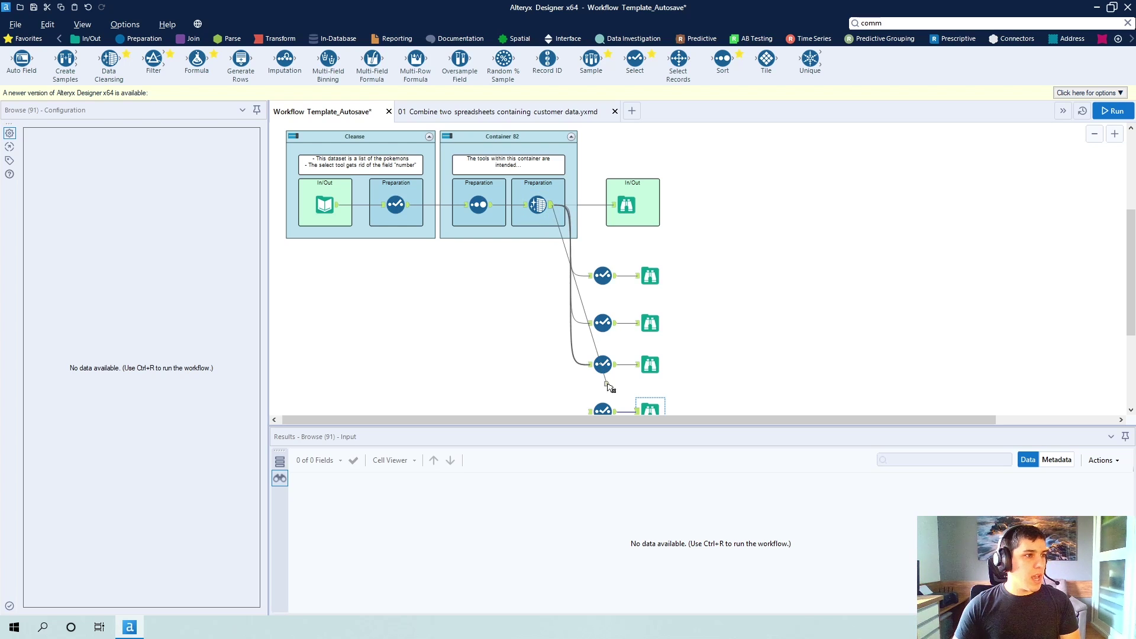
Connect the same output to the fourth Select tool, then make all Select tools' incoming connections wireless.
{"action": "left_click_drag", "start_coordinate": [609, 388], "coordinate": [591, 409]}
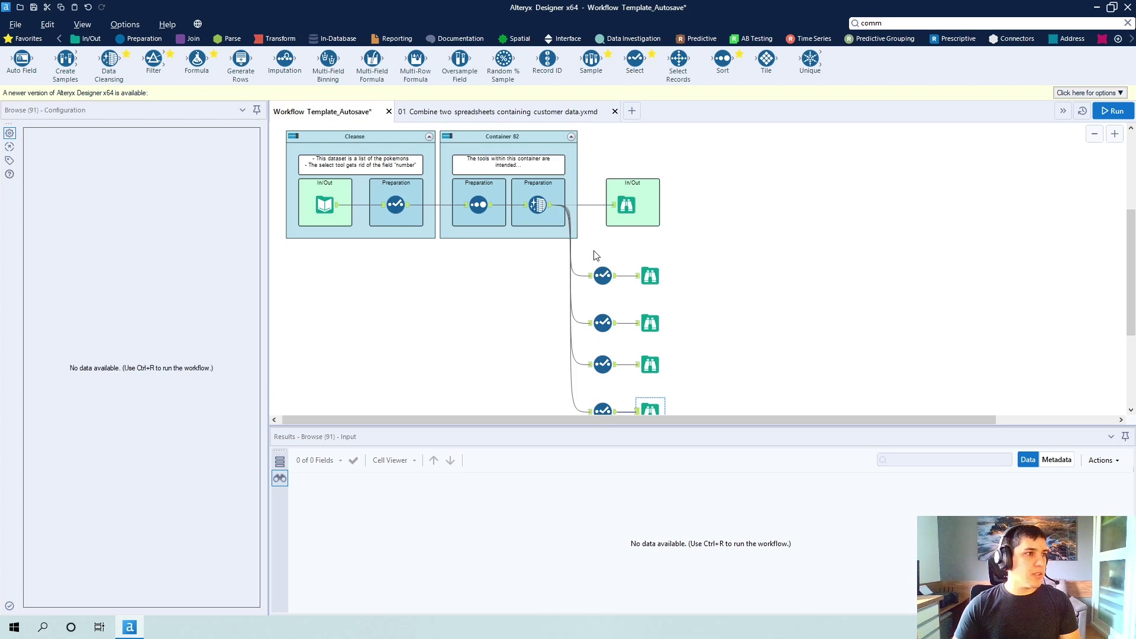
{"action": "left_click_drag", "start_coordinate": [601, 247], "coordinate": [603, 416]}
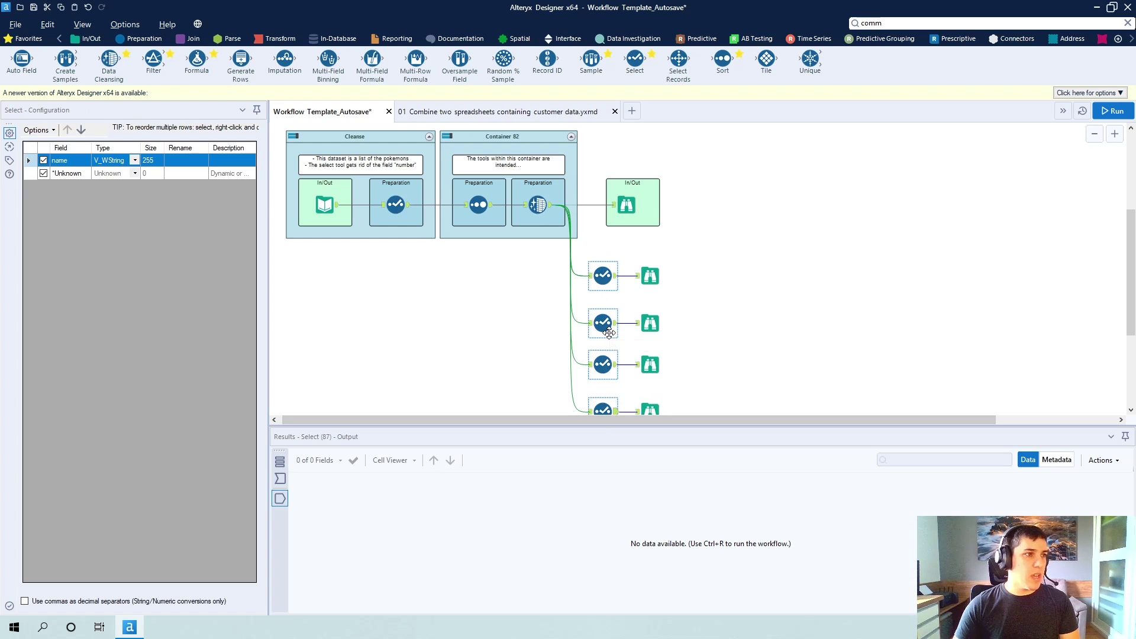
{"action": "scroll", "coordinate": [604, 321], "scroll_direction": "down", "scroll_amount": 1}
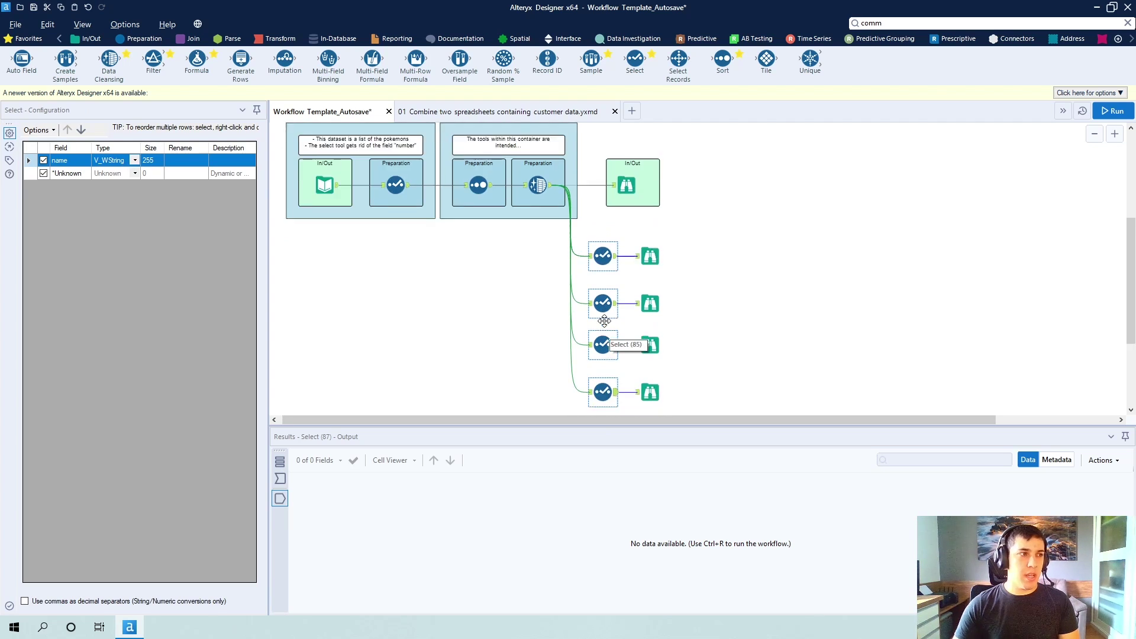
{"action": "right_click", "coordinate": [607, 285]}
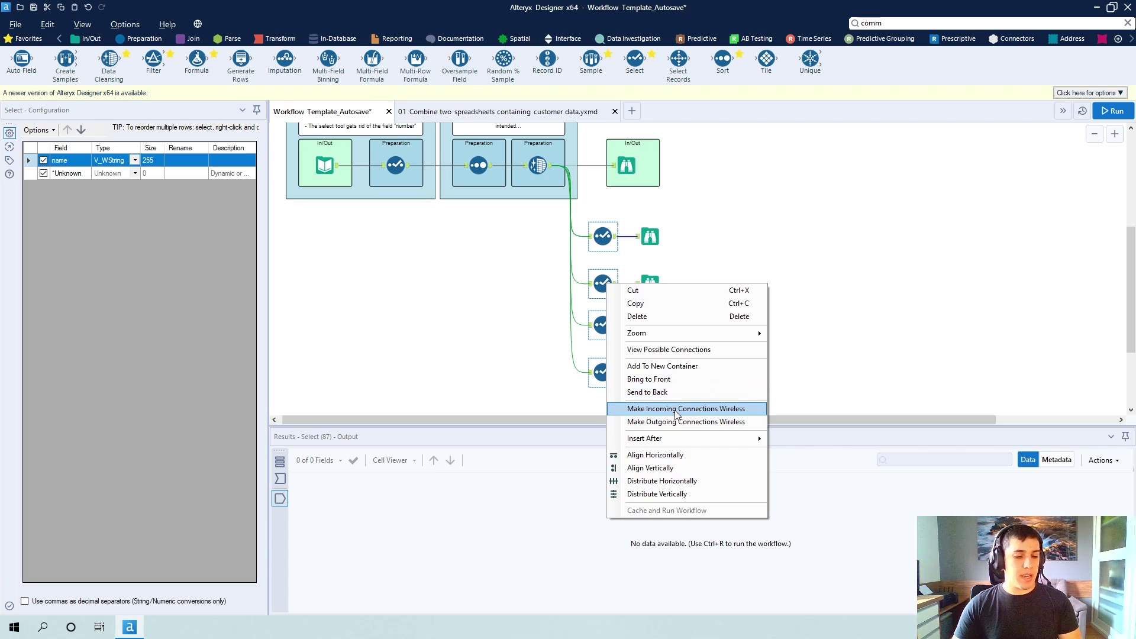
{"action": "left_click_drag", "start_coordinate": [756, 408], "coordinate": [815, 391]}
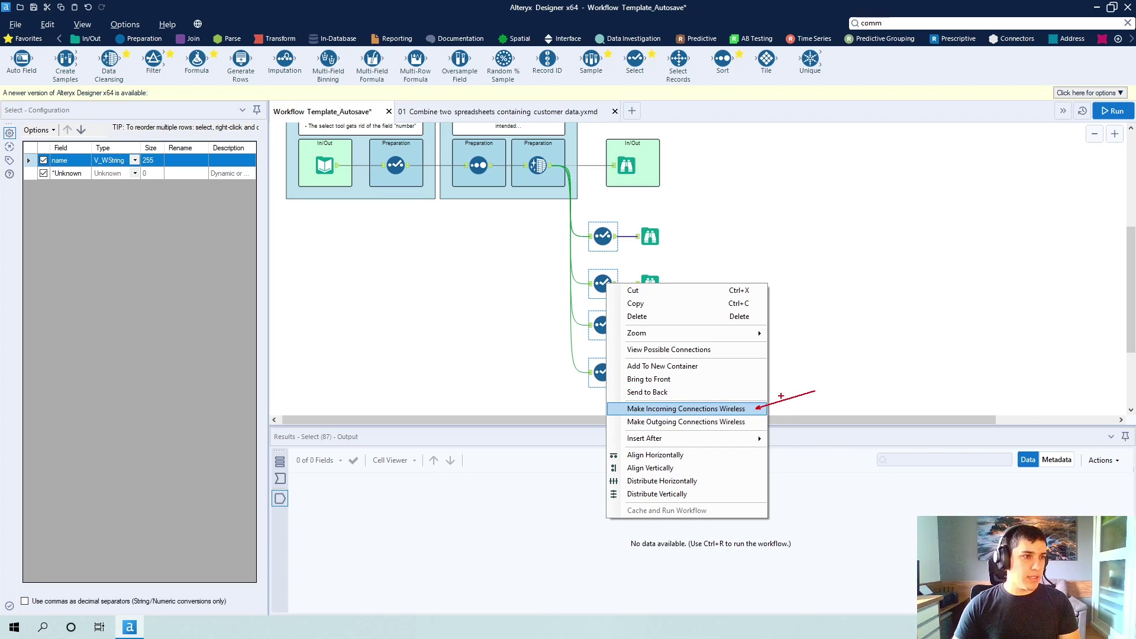
{"action": "key", "text": "Escape"}
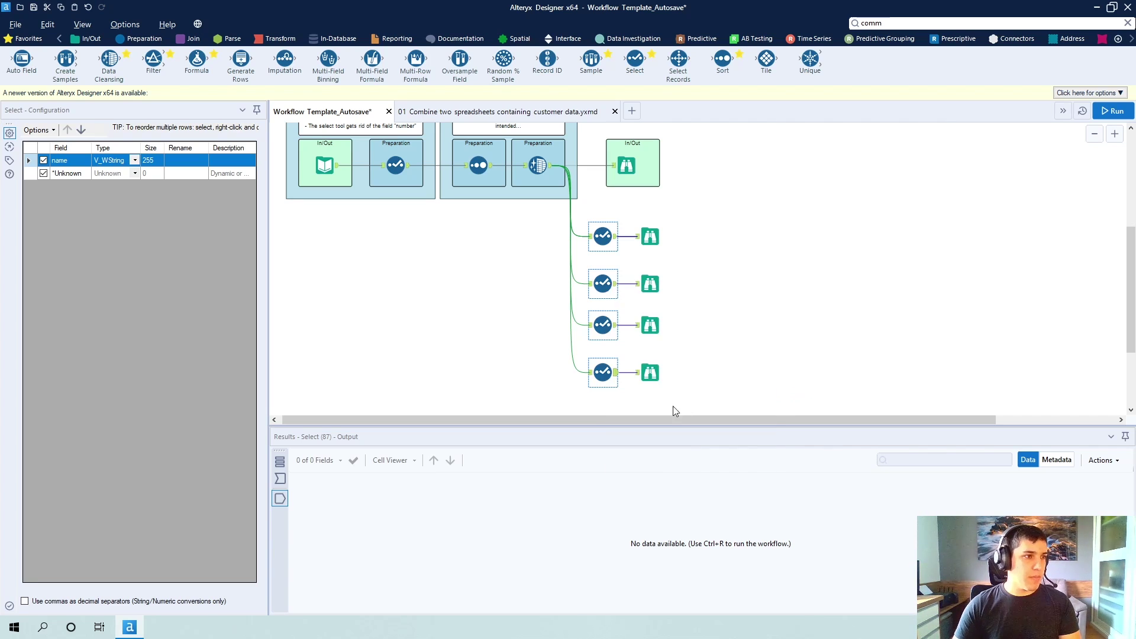
{"action": "right_click", "coordinate": [604, 240]}
{"action": "left_click", "coordinate": [681, 368]}
{"action": "left_click", "coordinate": [686, 231]}
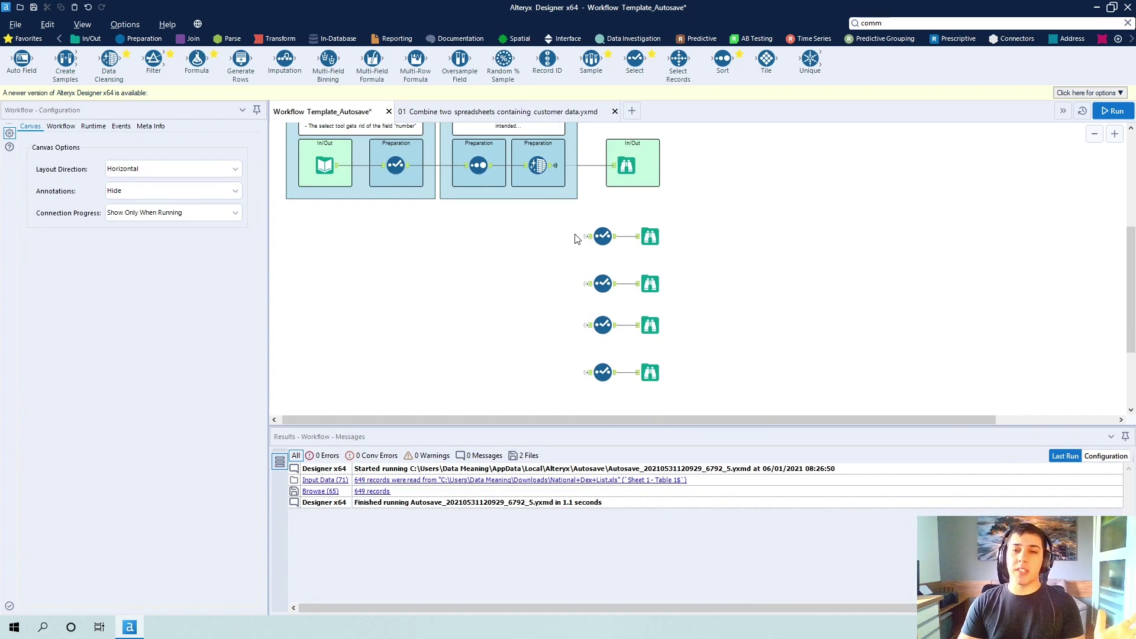
Select the top Select tool, zoom out to see both containers, and select Container 82.
{"action": "left_click", "coordinate": [595, 238]}
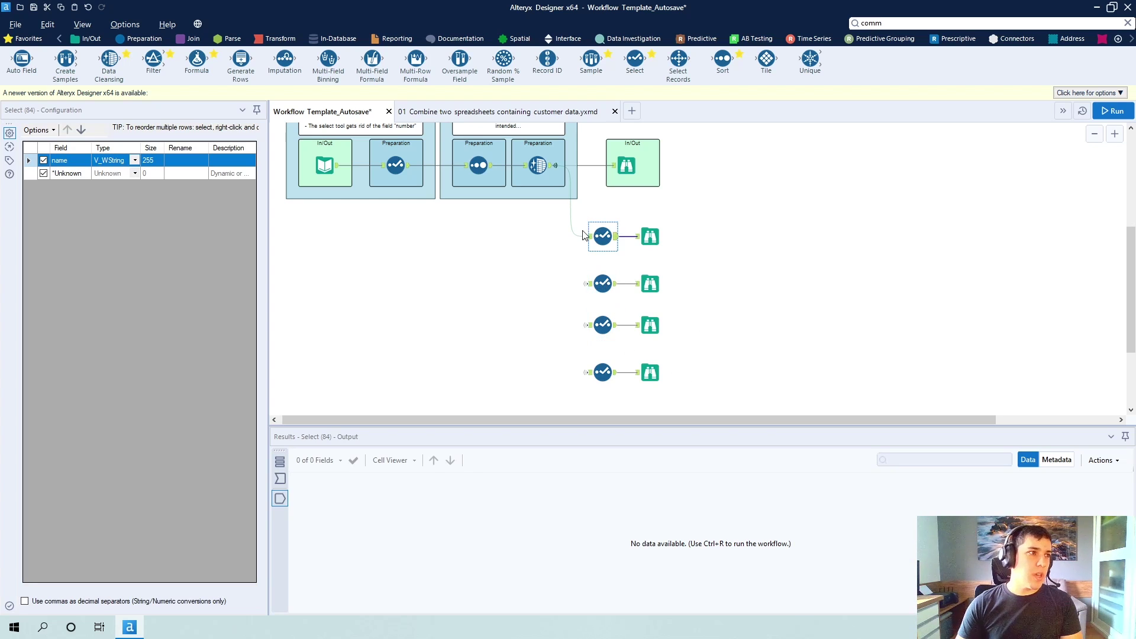
{"action": "scroll", "coordinate": [559, 229], "scroll_direction": "up", "scroll_amount": 4}
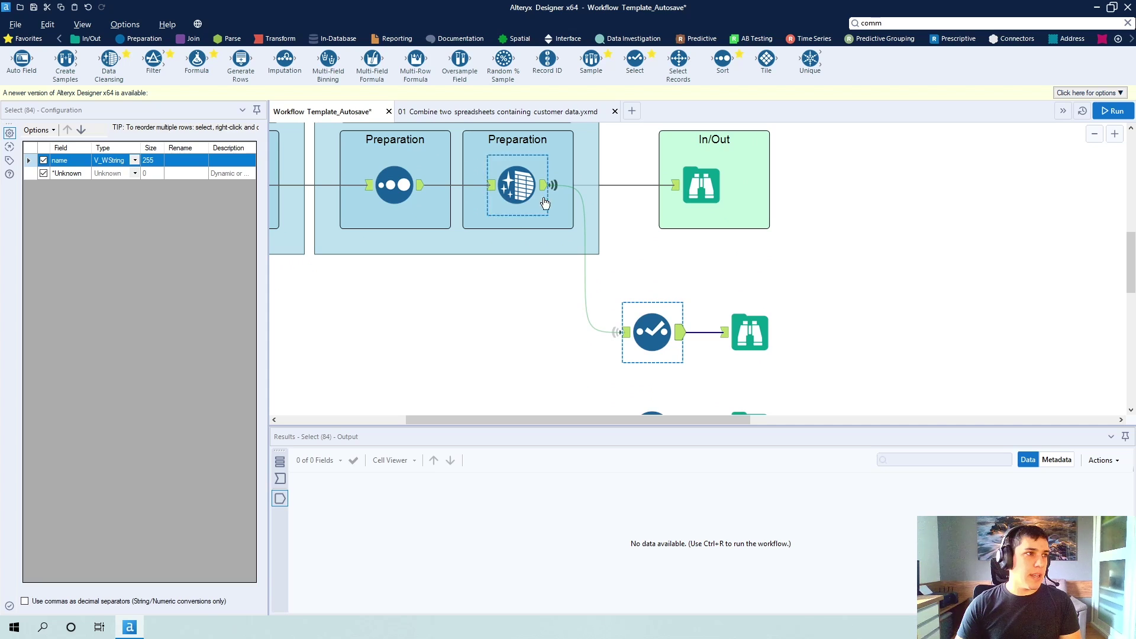
{"action": "scroll", "coordinate": [562, 301], "scroll_direction": "down", "scroll_amount": 2}
{"action": "scroll", "coordinate": [563, 301], "scroll_direction": "down", "scroll_amount": 1}
{"action": "scroll", "coordinate": [567, 316], "scroll_direction": "down", "scroll_amount": 1}
{"action": "left_click", "coordinate": [510, 135]}
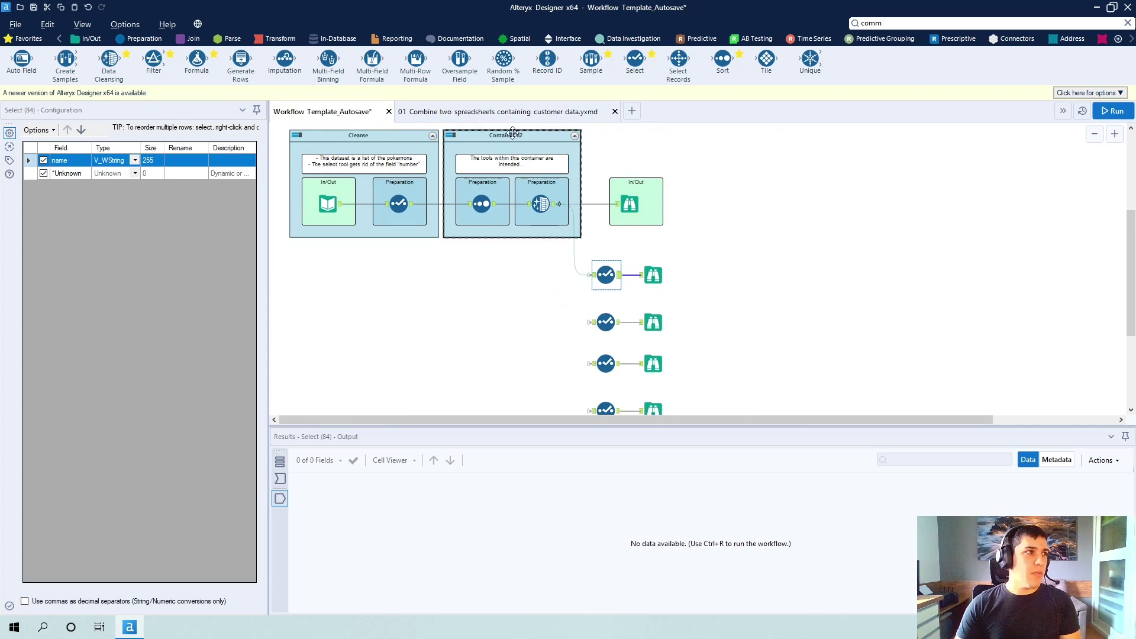
In '01 Combine two spreadsheets', make the Join tool's incoming connections wireless, then return to Workflow Template.
{"action": "left_click", "coordinate": [441, 116]}
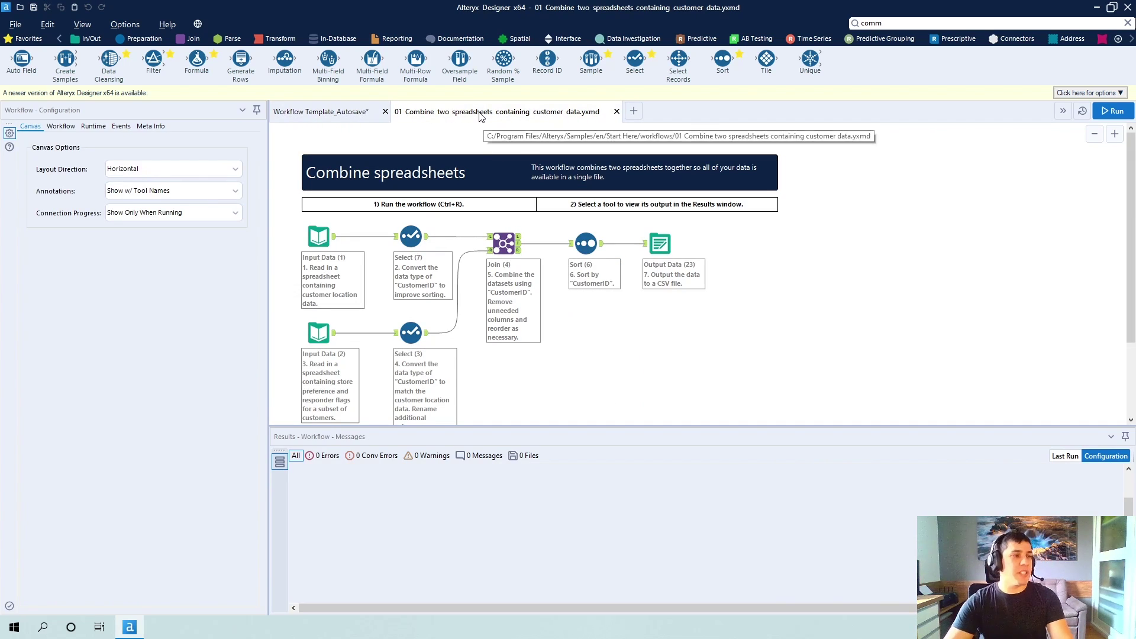
{"action": "scroll", "coordinate": [451, 284], "scroll_direction": "down", "scroll_amount": 1}
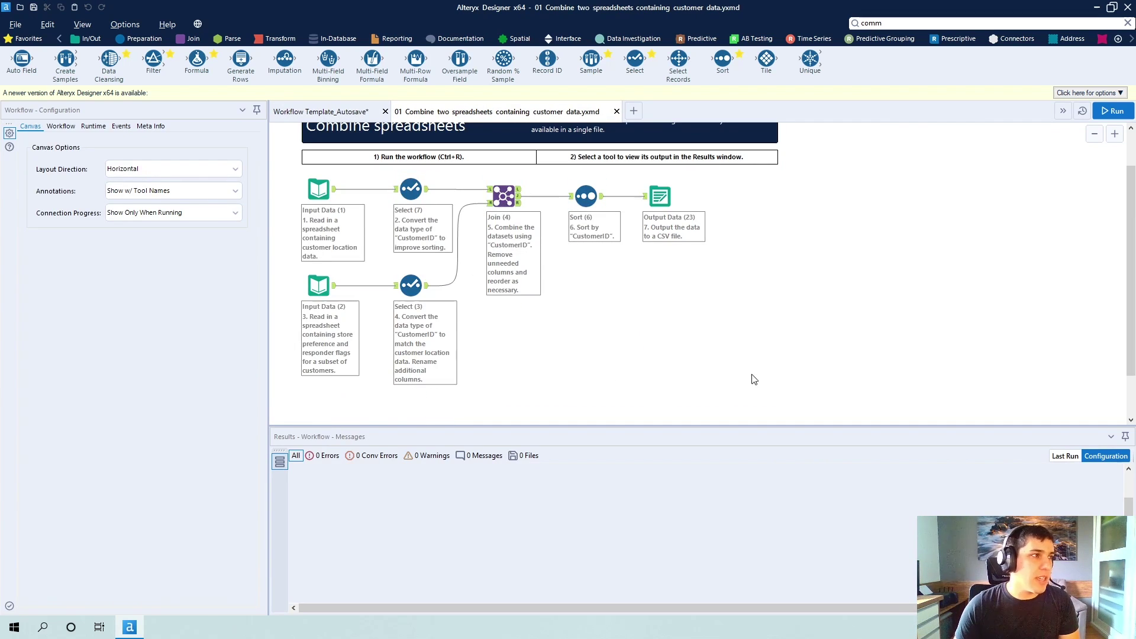
{"action": "right_click", "coordinate": [506, 205]}
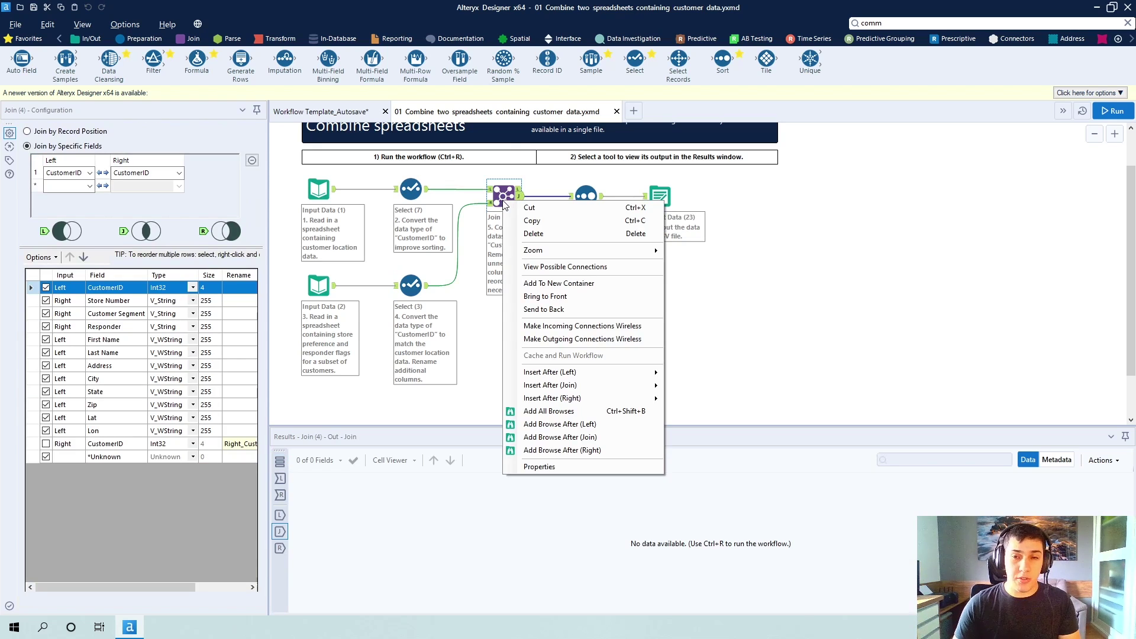
{"action": "left_click", "coordinate": [550, 326]}
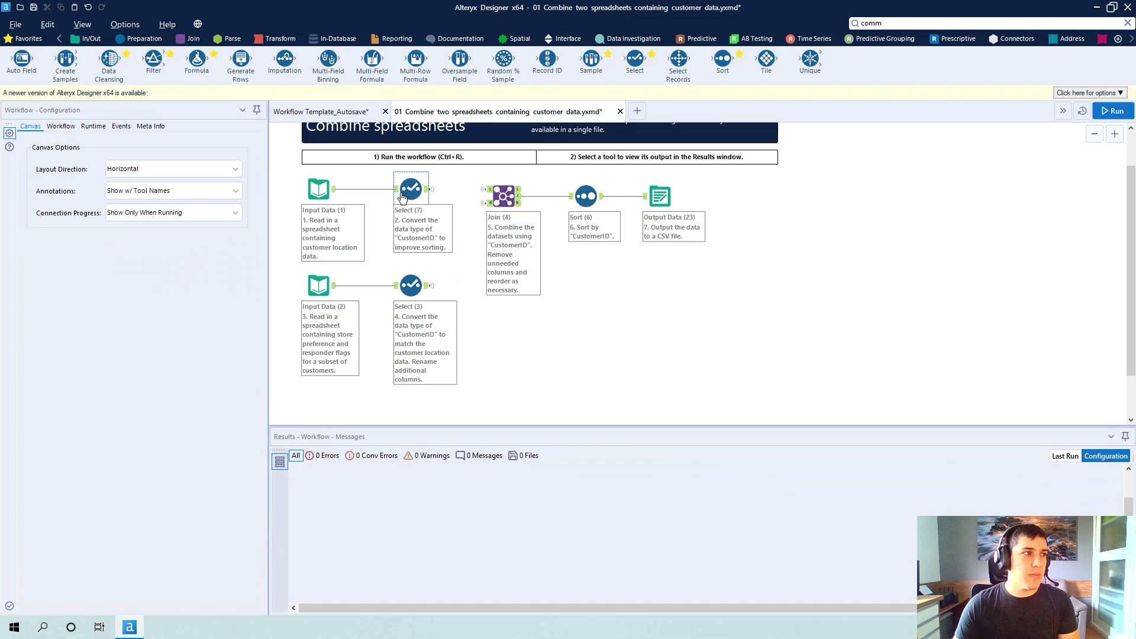
{"action": "left_click", "coordinate": [355, 112]}
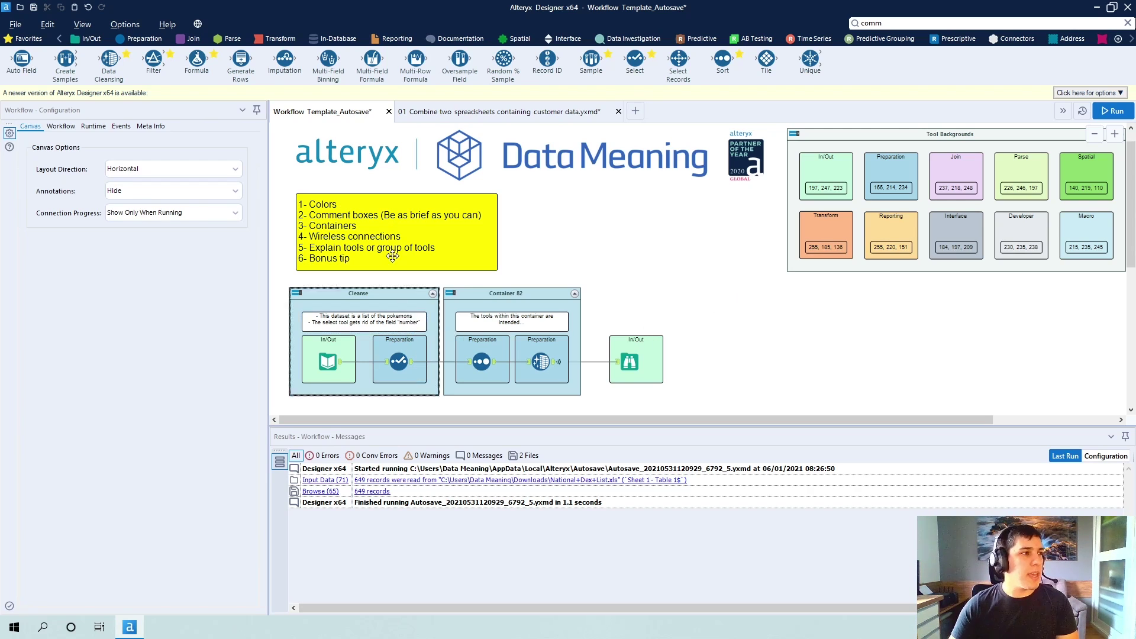
{"action": "left_click_drag", "start_coordinate": [442, 248], "coordinate": [520, 259]}
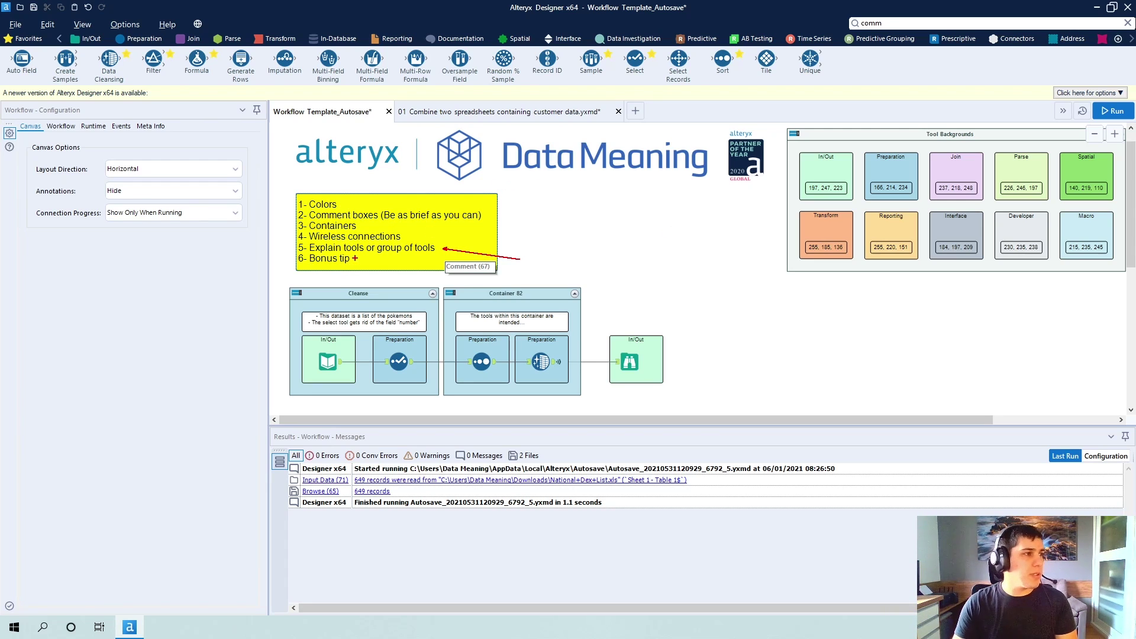
{"action": "left_click_drag", "start_coordinate": [355, 258], "coordinate": [432, 271]}
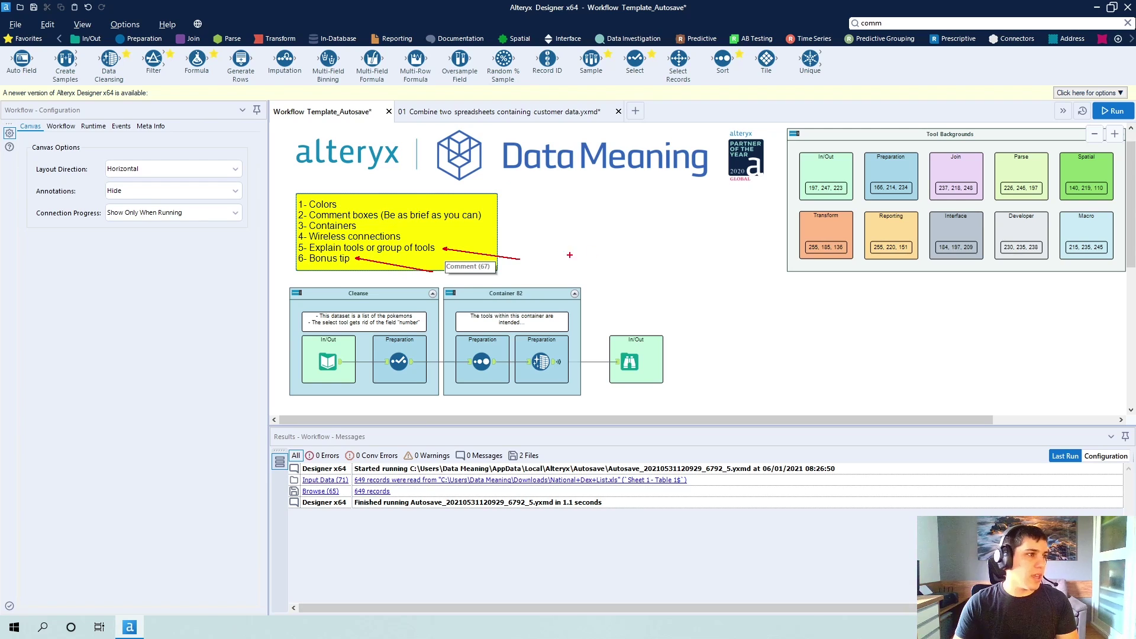
{"action": "key", "text": "Escape"}
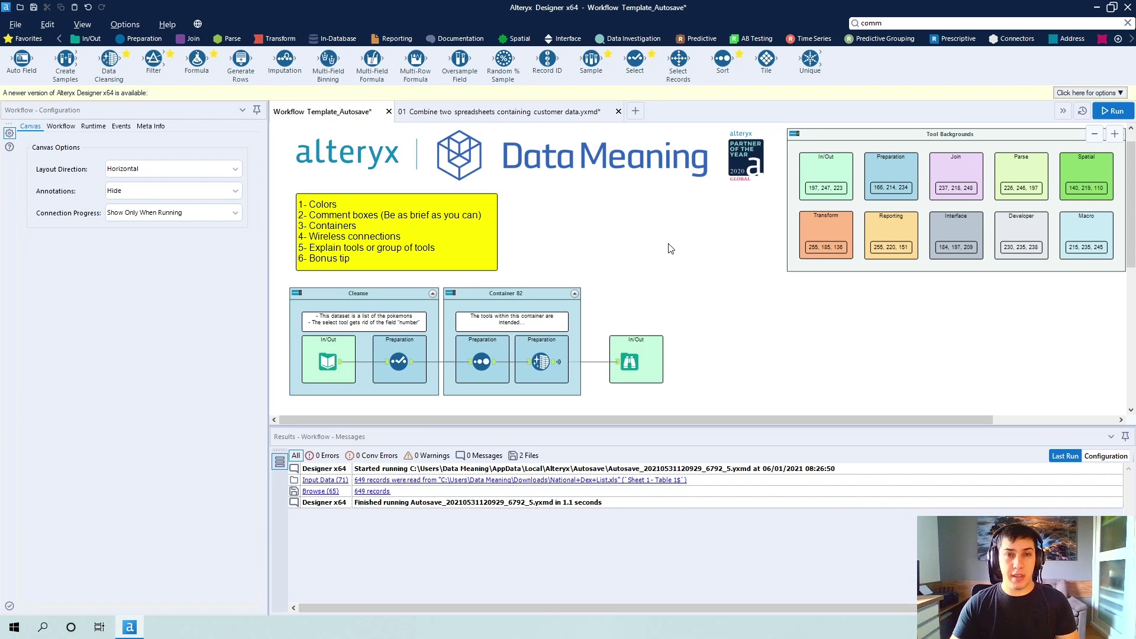
{"action": "left_click", "coordinate": [520, 172]}
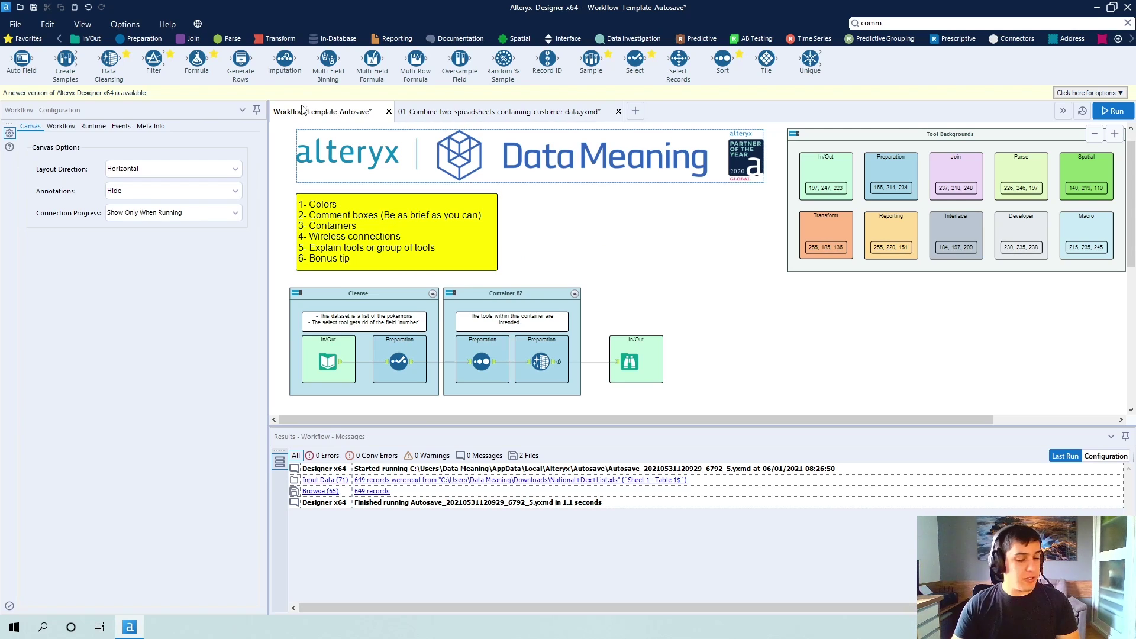
{"action": "left_click_drag", "start_coordinate": [141, 30], "coordinate": [189, 72]}
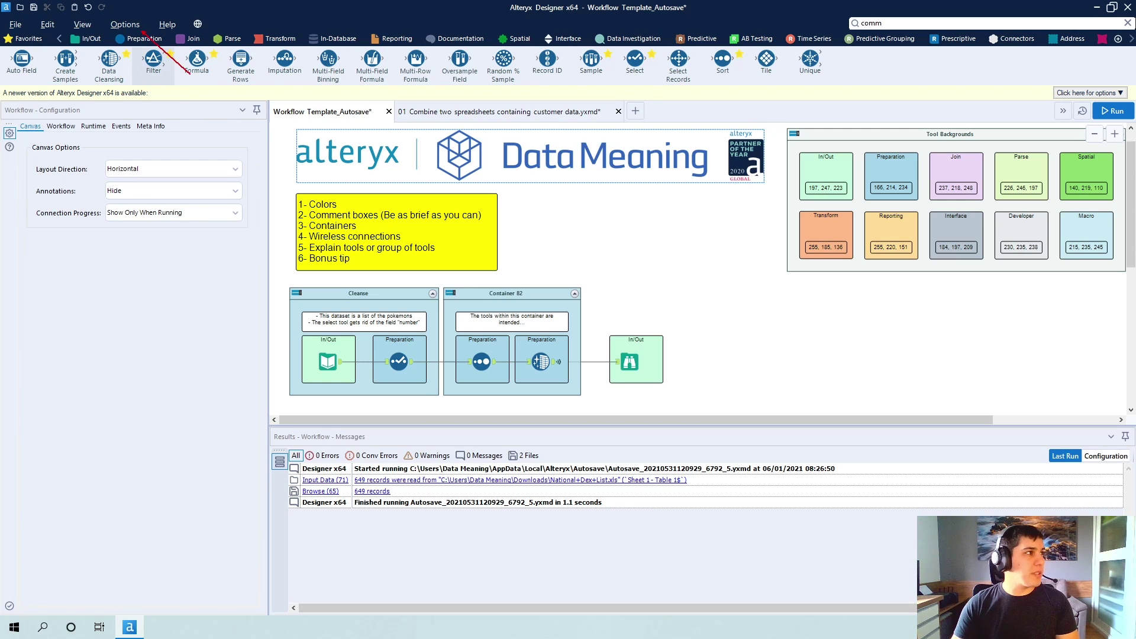
Look through the Options menu's User Settings entries, then dismiss the menu.
{"action": "left_click", "coordinate": [125, 25]}
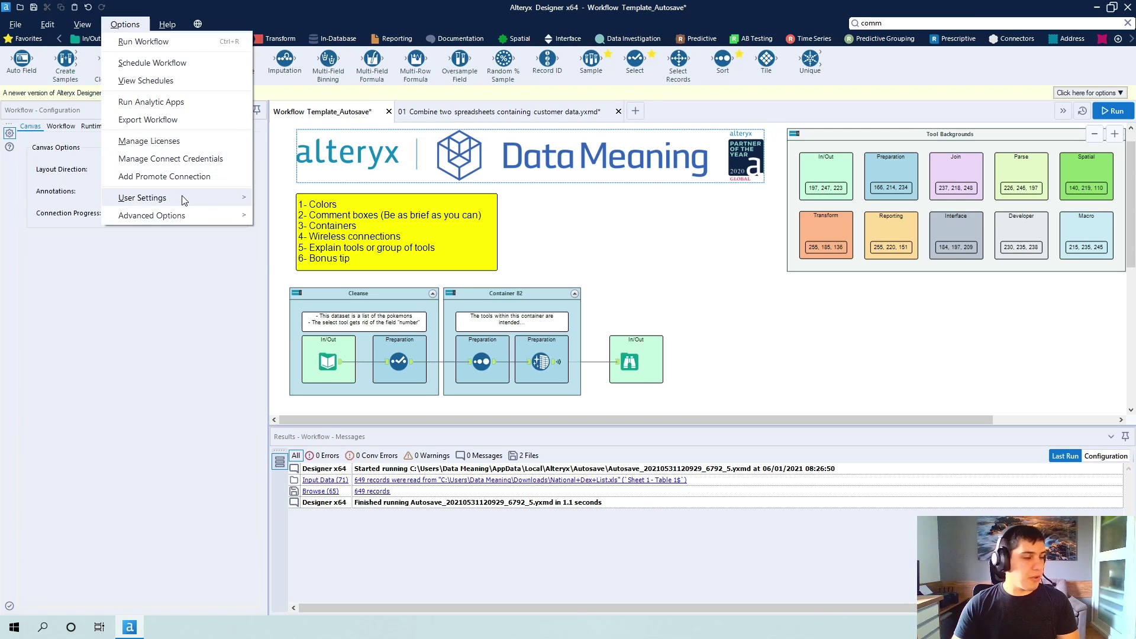
{"action": "mouse_move", "coordinate": [185, 200]}
{"action": "mouse_move", "coordinate": [182, 196]}
{"action": "left_mouse_down"}
{"action": "mouse_move", "coordinate": [314, 197]}
{"action": "mouse_move", "coordinate": [307, 178]}
{"action": "mouse_move", "coordinate": [269, 167]}
{"action": "left_mouse_up"}
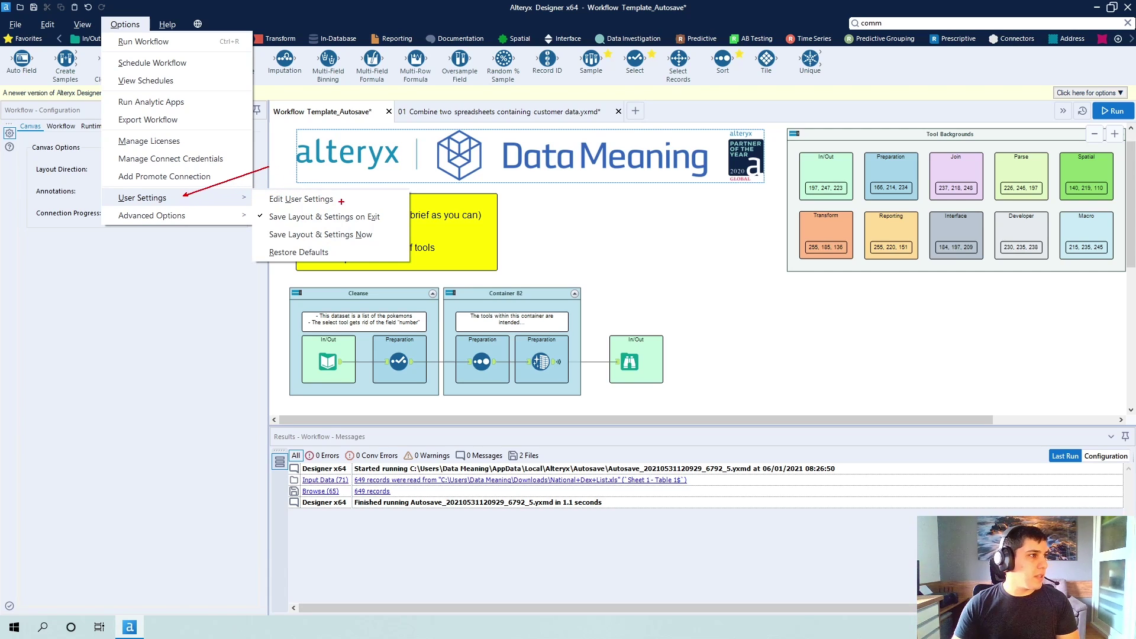
{"action": "left_click_drag", "start_coordinate": [353, 200], "coordinate": [441, 243]}
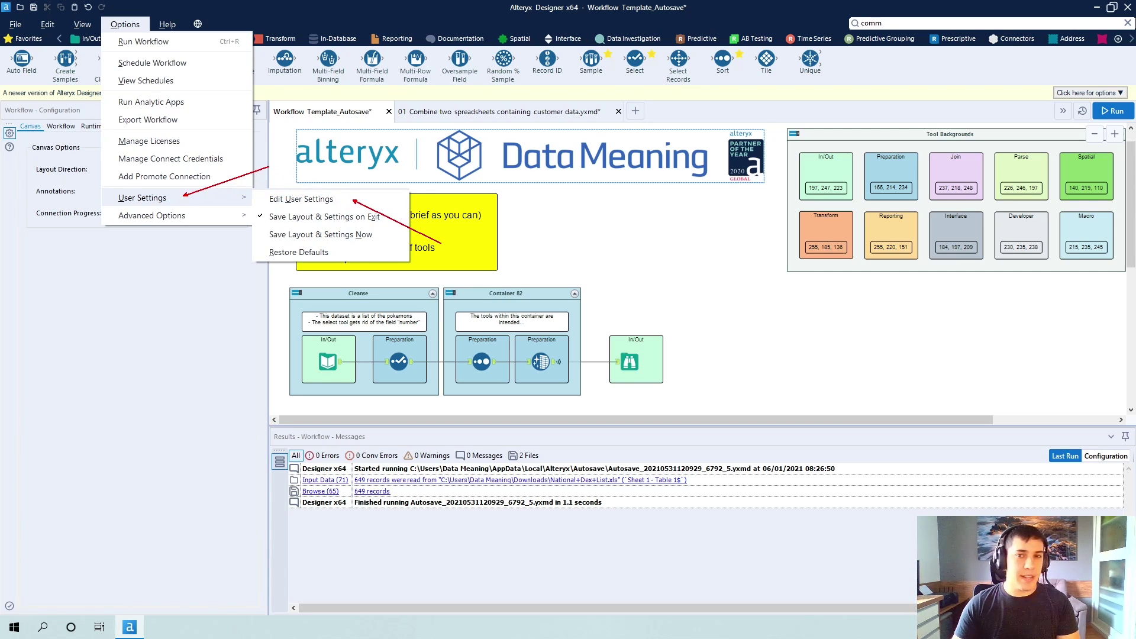
{"action": "key", "text": "Escape"}
Open Edit User Settings and show the Canvas tab's default settings.
{"action": "left_click", "coordinate": [125, 24]}
{"action": "mouse_move", "coordinate": [177, 199]}
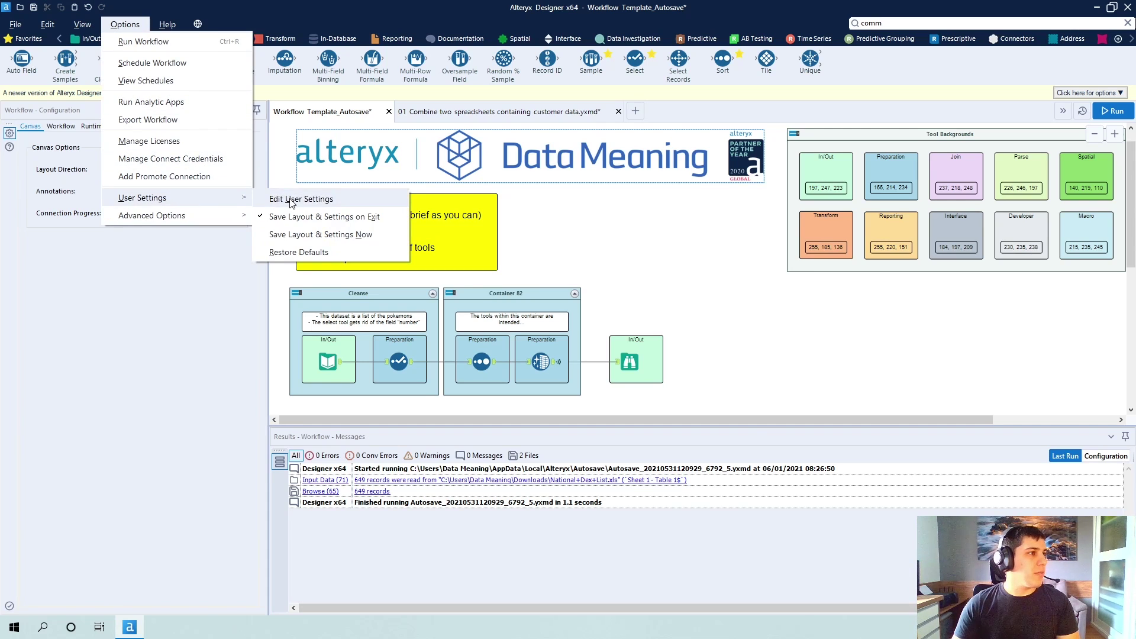
{"action": "left_click", "coordinate": [292, 200]}
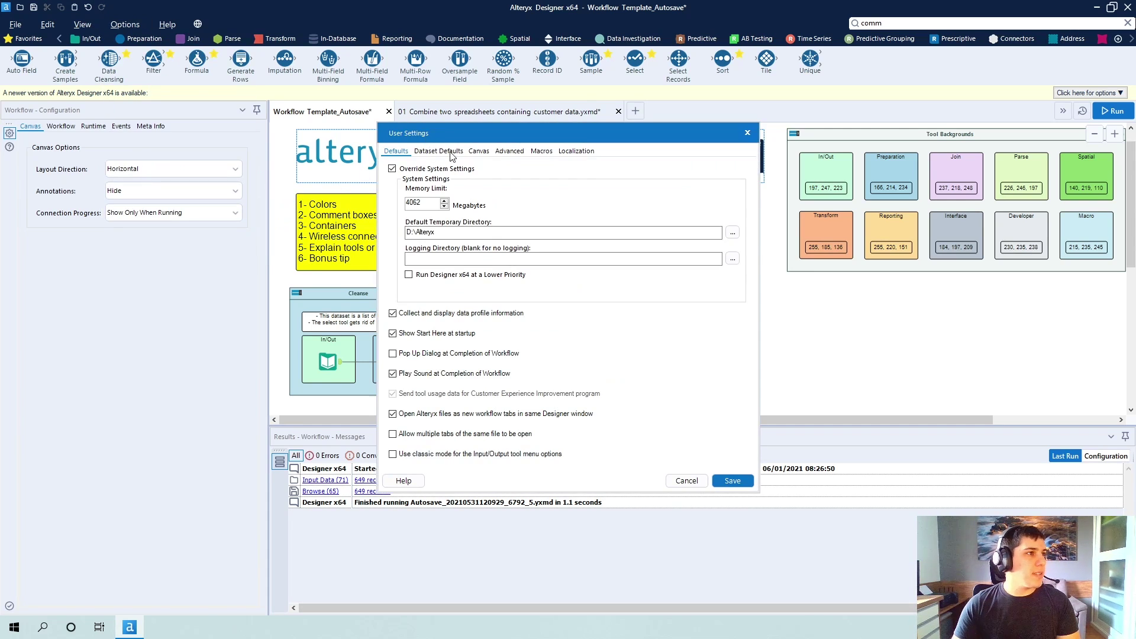
{"action": "left_click", "coordinate": [477, 151]}
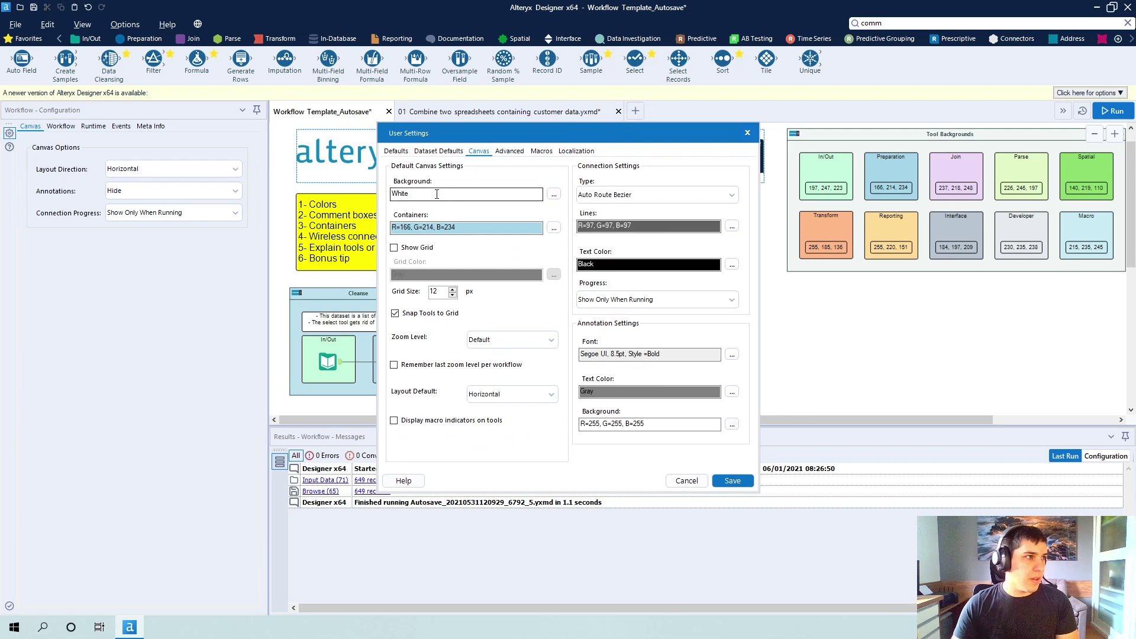
{"action": "left_click_drag", "start_coordinate": [439, 181], "coordinate": [511, 172]}
{"action": "left_click_drag", "start_coordinate": [938, 311], "coordinate": [812, 345]}
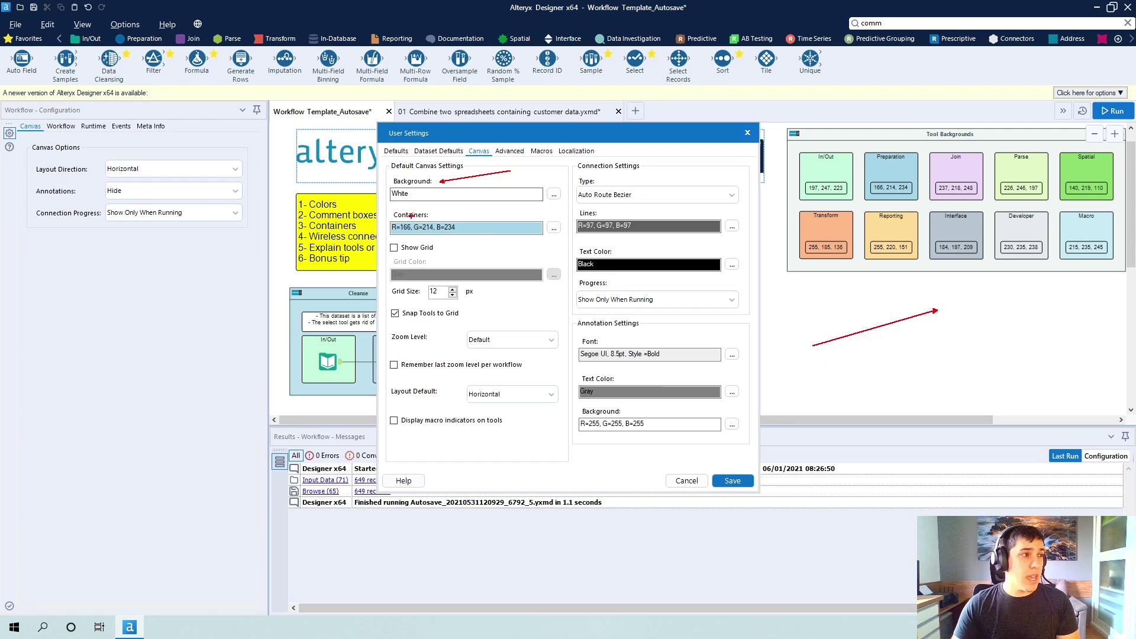
{"action": "left_click_drag", "start_coordinate": [451, 216], "coordinate": [519, 216]}
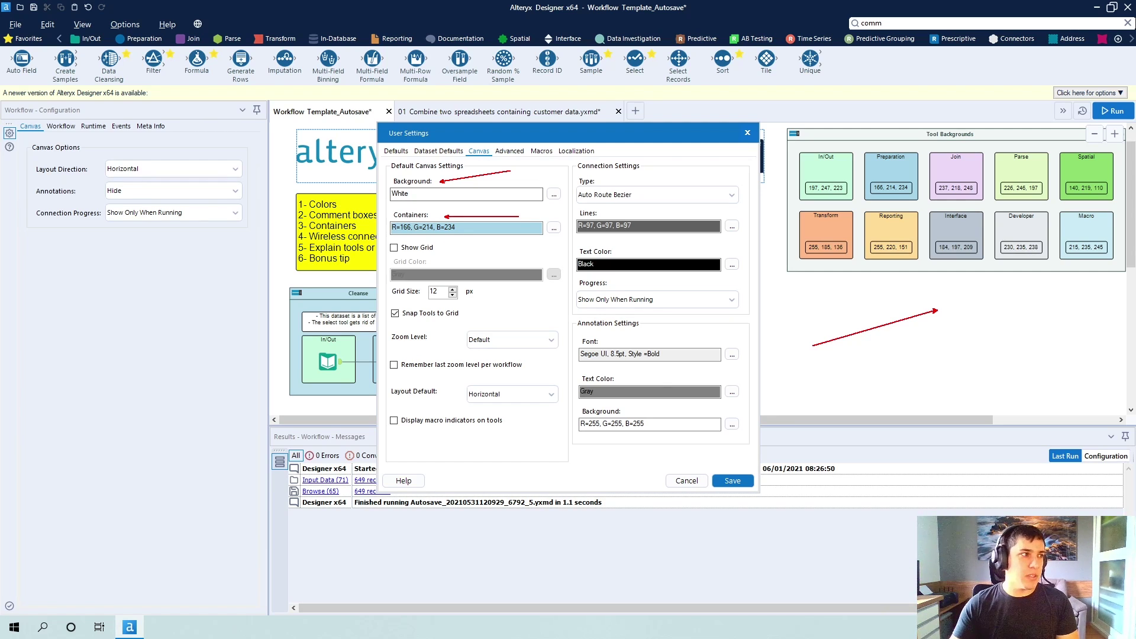
{"action": "key", "text": "Escape"}
Set the canvas connection line colour to Red.
{"action": "left_click", "coordinate": [395, 248]}
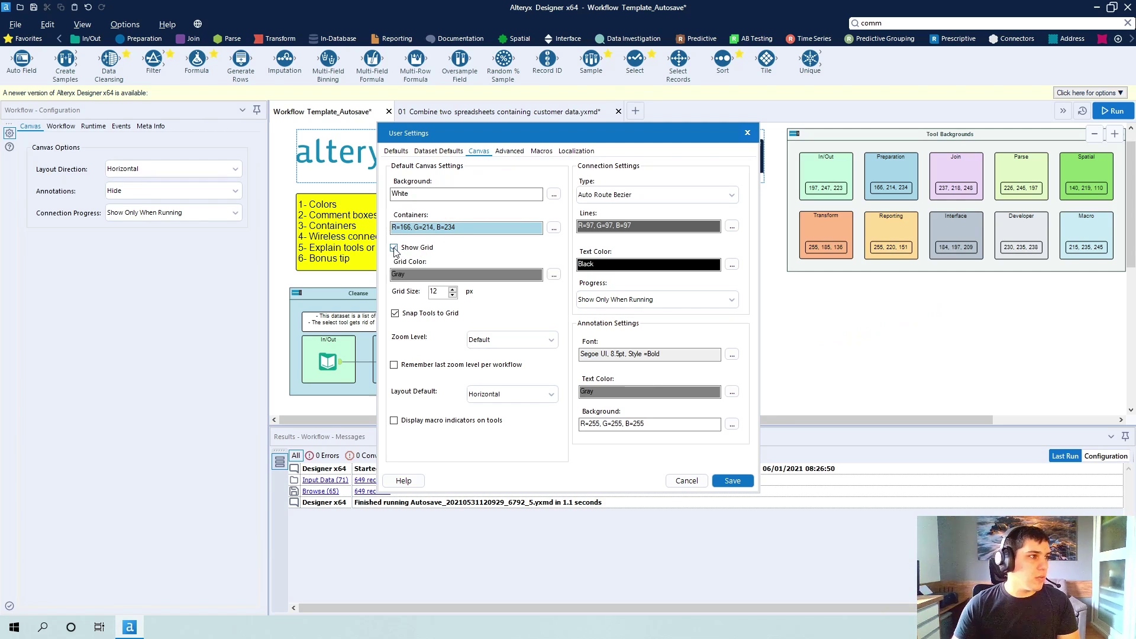
{"action": "left_click", "coordinate": [394, 248]}
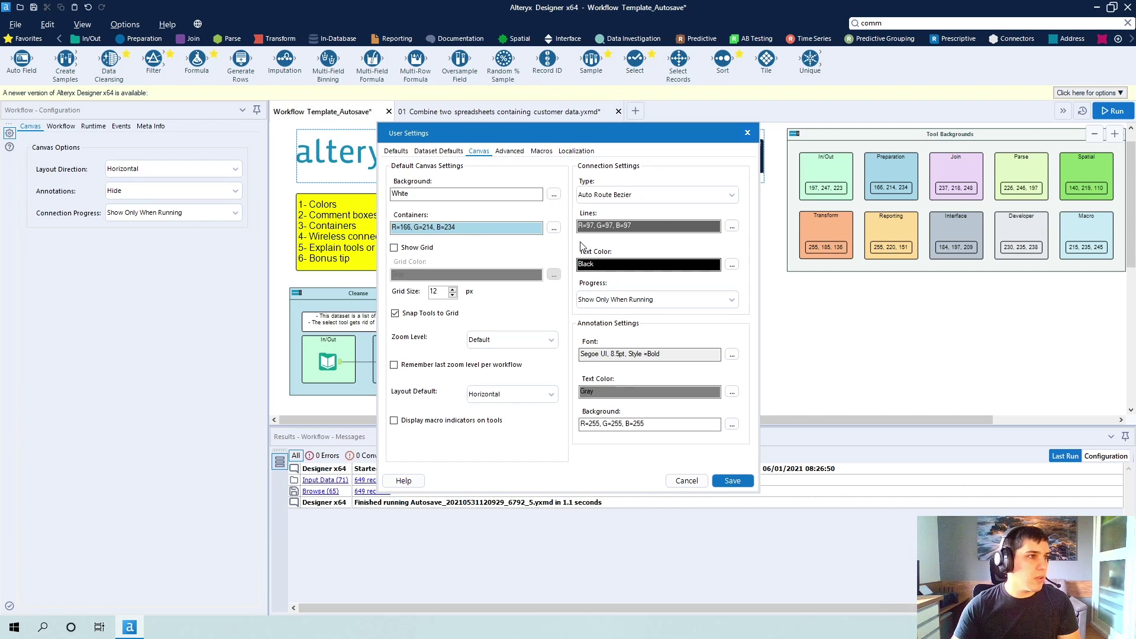
{"action": "left_click", "coordinate": [732, 226]}
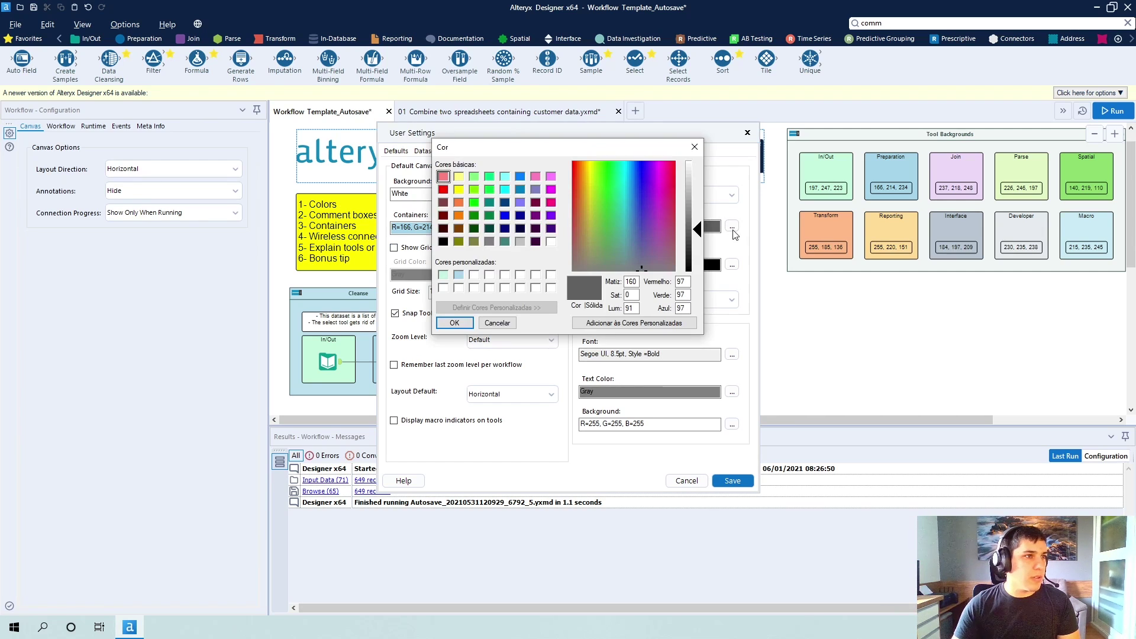
{"action": "left_click", "coordinate": [443, 189]}
{"action": "left_click", "coordinate": [455, 322]}
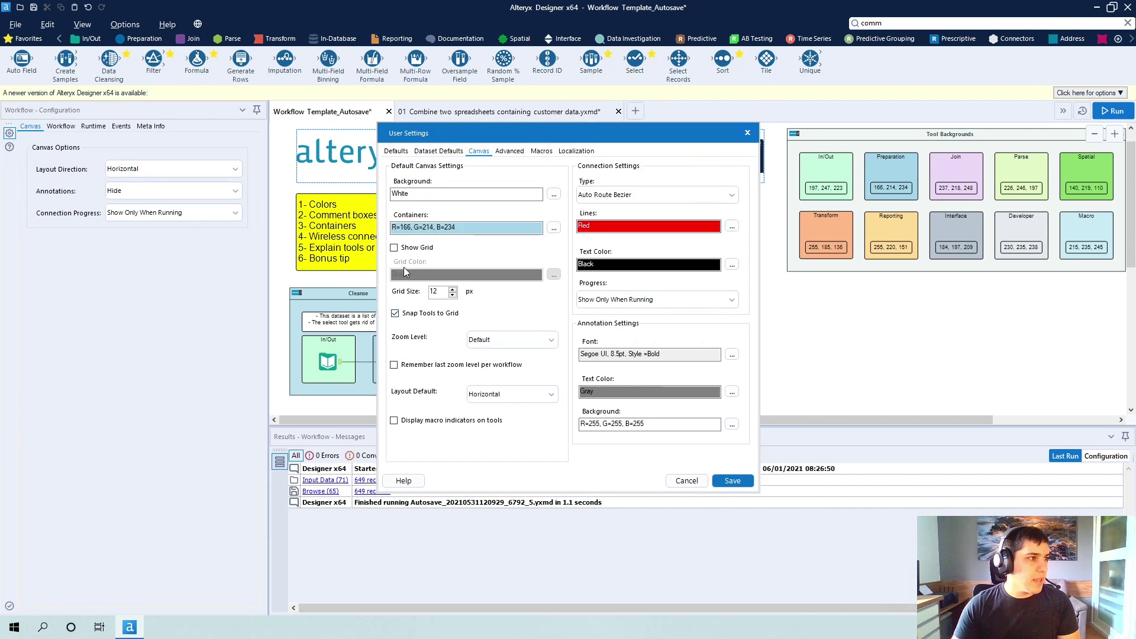
Turn on Show Grid with a Black grid colour and save the user settings.
{"action": "left_click", "coordinate": [393, 249]}
{"action": "left_click", "coordinate": [554, 276]}
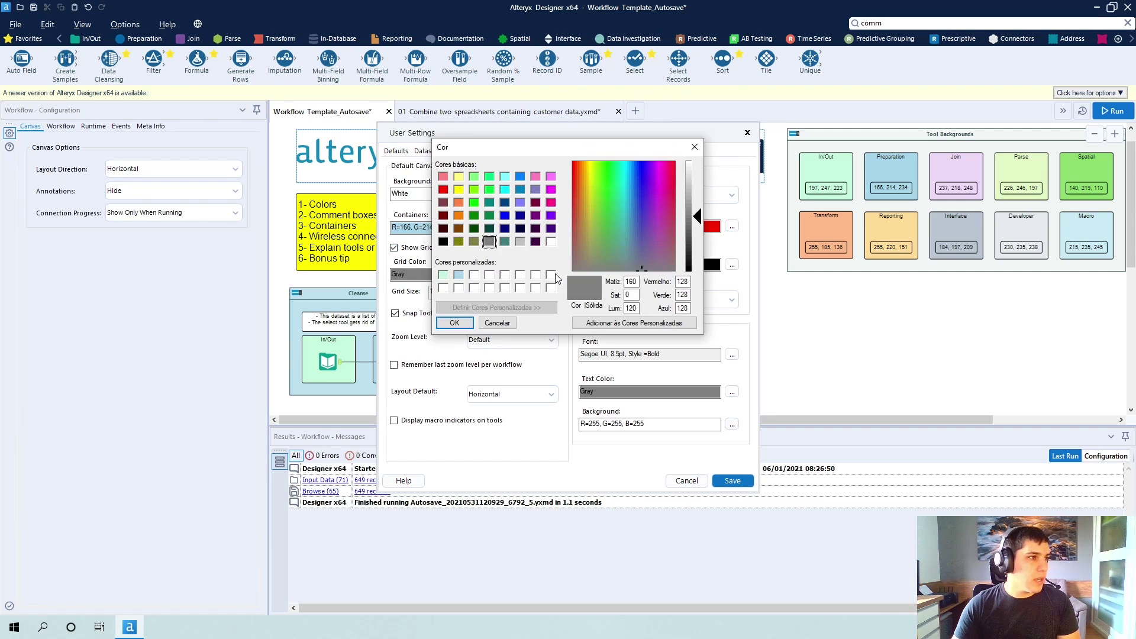
{"action": "left_click", "coordinate": [444, 242]}
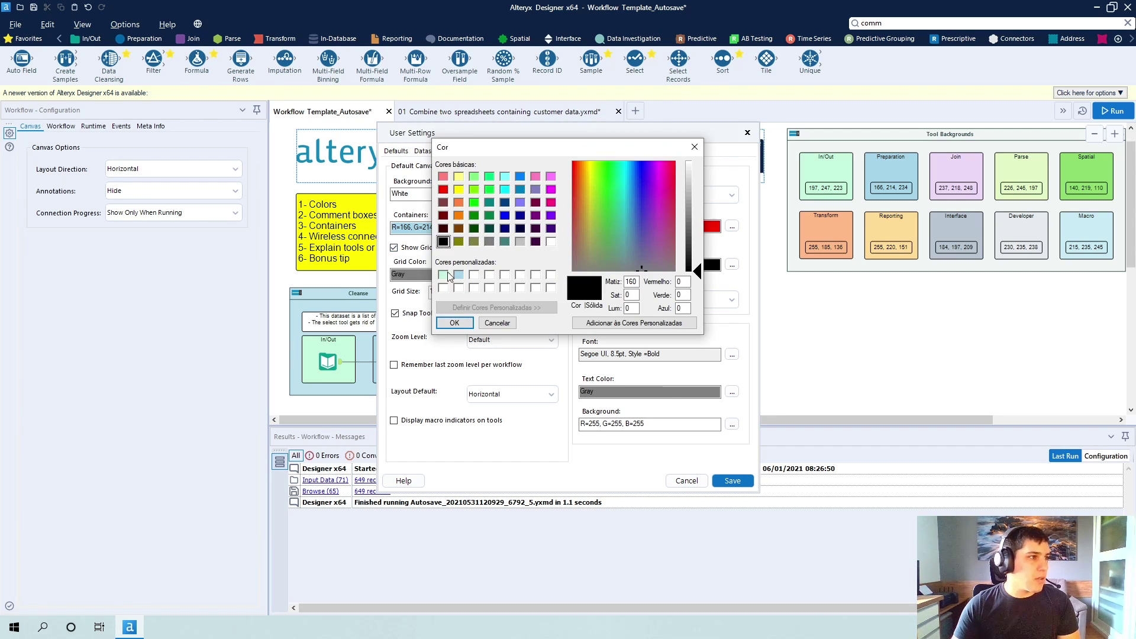
{"action": "left_click", "coordinate": [454, 323]}
{"action": "left_click", "coordinate": [733, 480]}
{"action": "scroll", "coordinate": [610, 249], "scroll_direction": "down", "scroll_amount": 3}
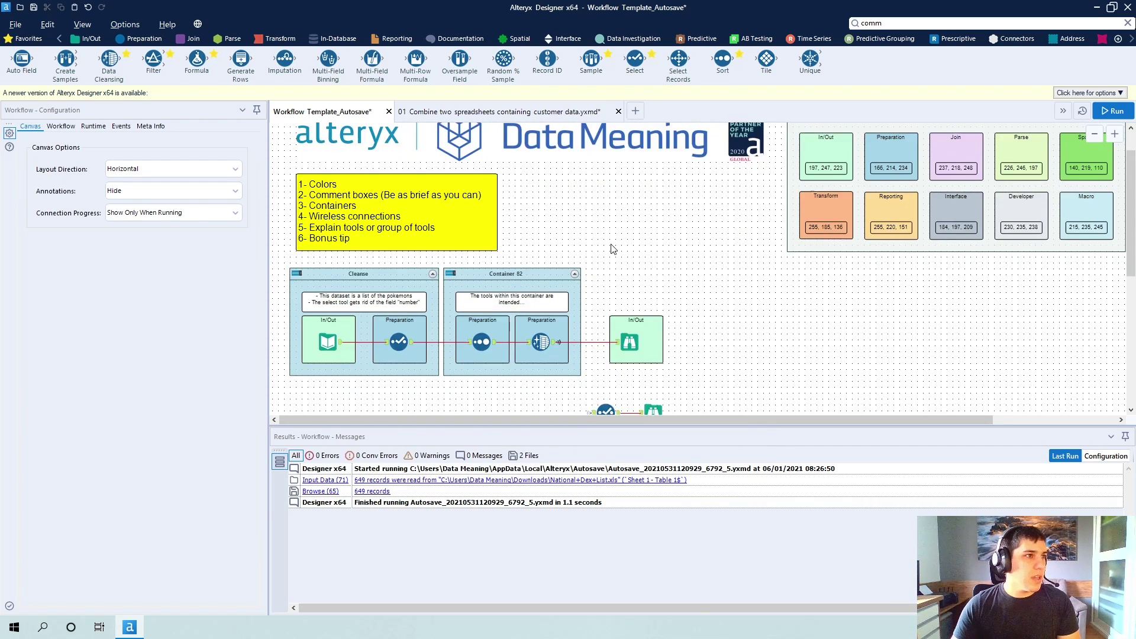
{"action": "scroll", "coordinate": [367, 261], "scroll_direction": "up", "scroll_amount": 5}
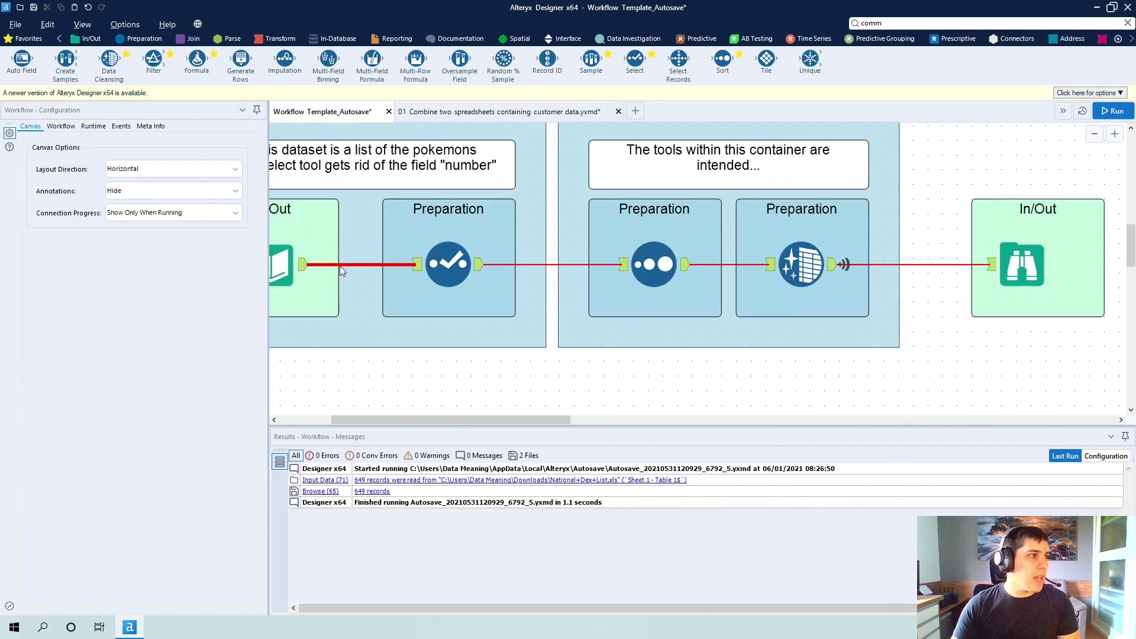
{"action": "scroll", "coordinate": [425, 412], "scroll_direction": "down", "scroll_amount": 8}
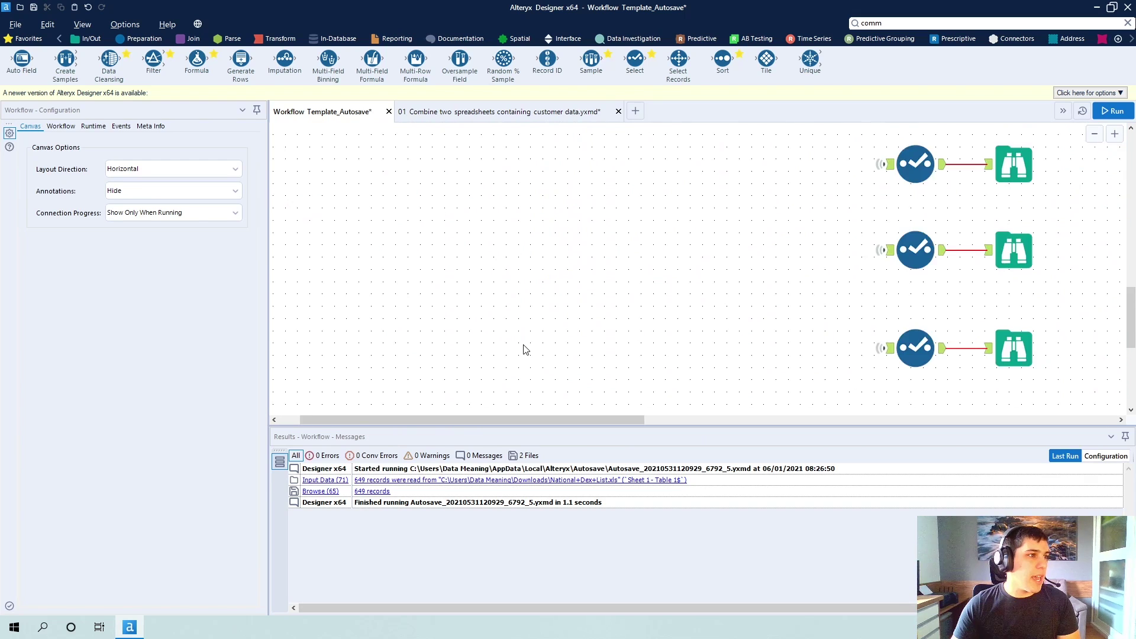
{"action": "scroll", "coordinate": [718, 300], "scroll_direction": "up", "scroll_amount": 5}
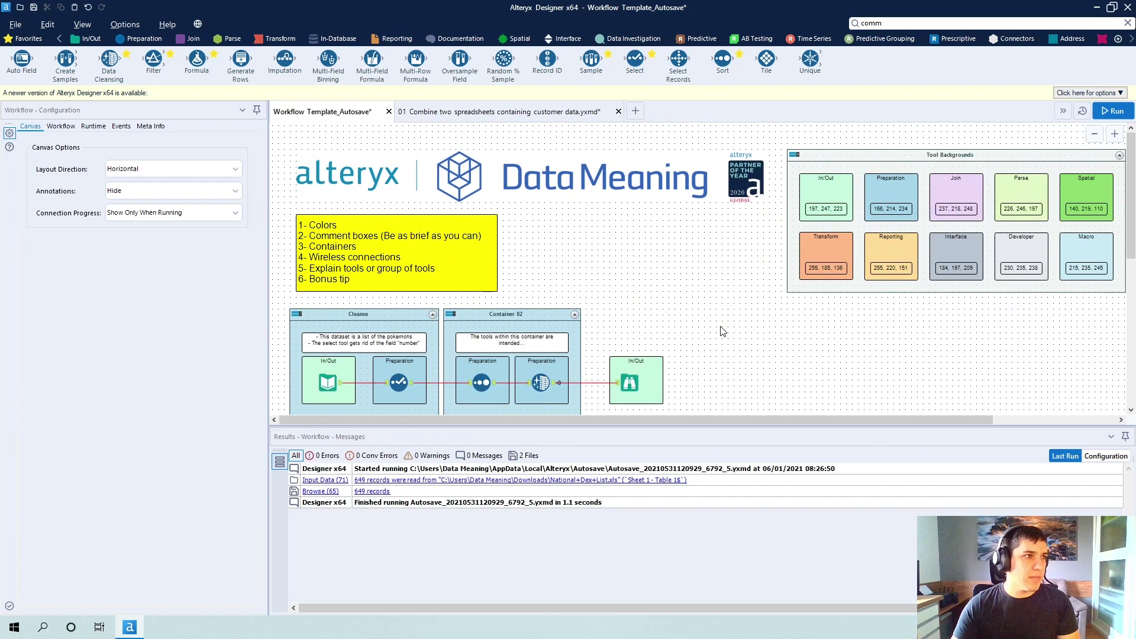
{"action": "scroll", "coordinate": [720, 330], "scroll_direction": "down", "scroll_amount": 1}
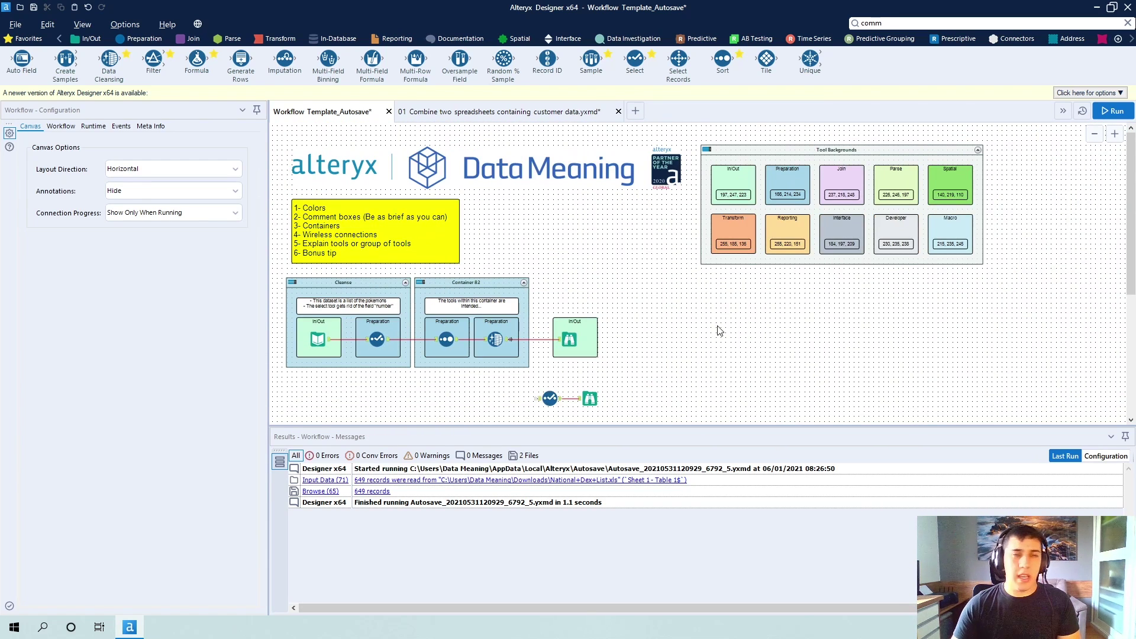